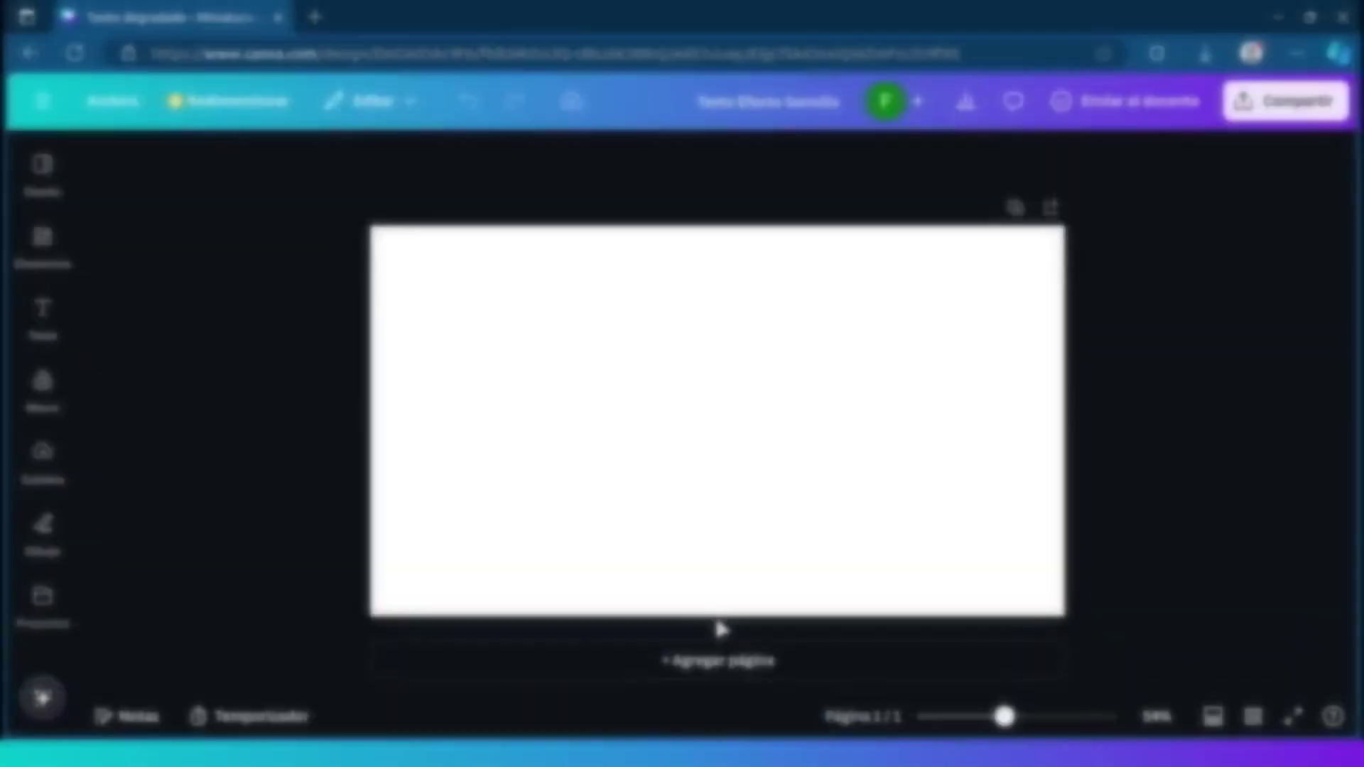
- Change the page background from white to solid black, then bring up the Texto options
{"action": "left_click", "coordinate": [725, 556]}
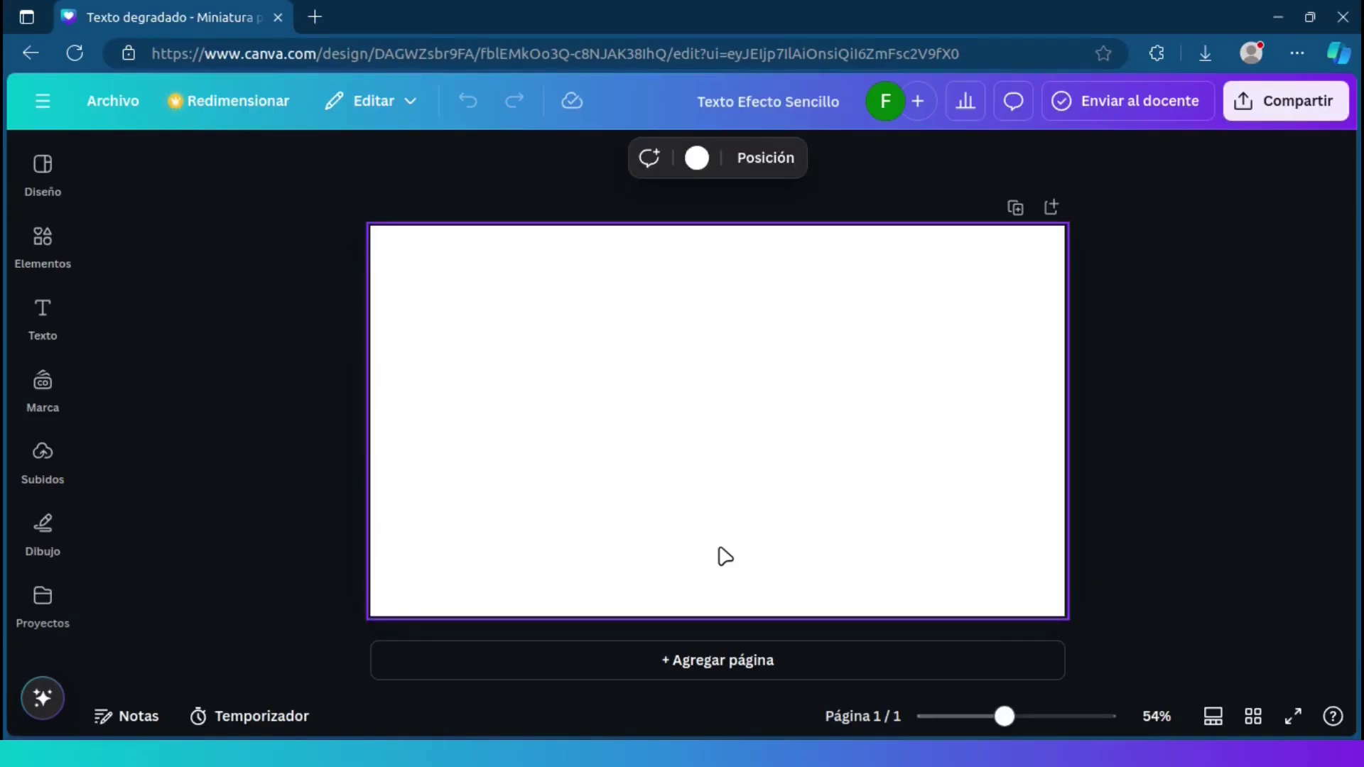
{"action": "left_click", "coordinate": [696, 157]}
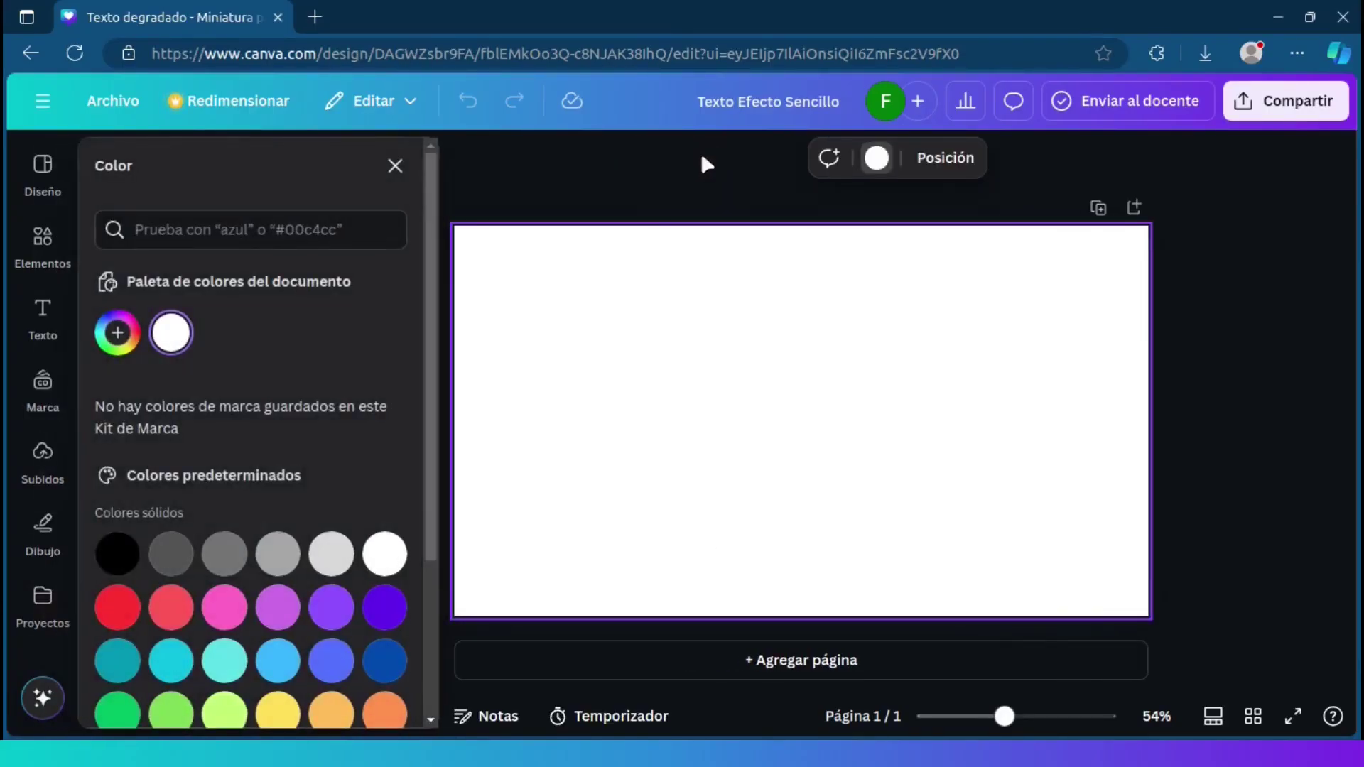
{"action": "left_click", "coordinate": [118, 557]}
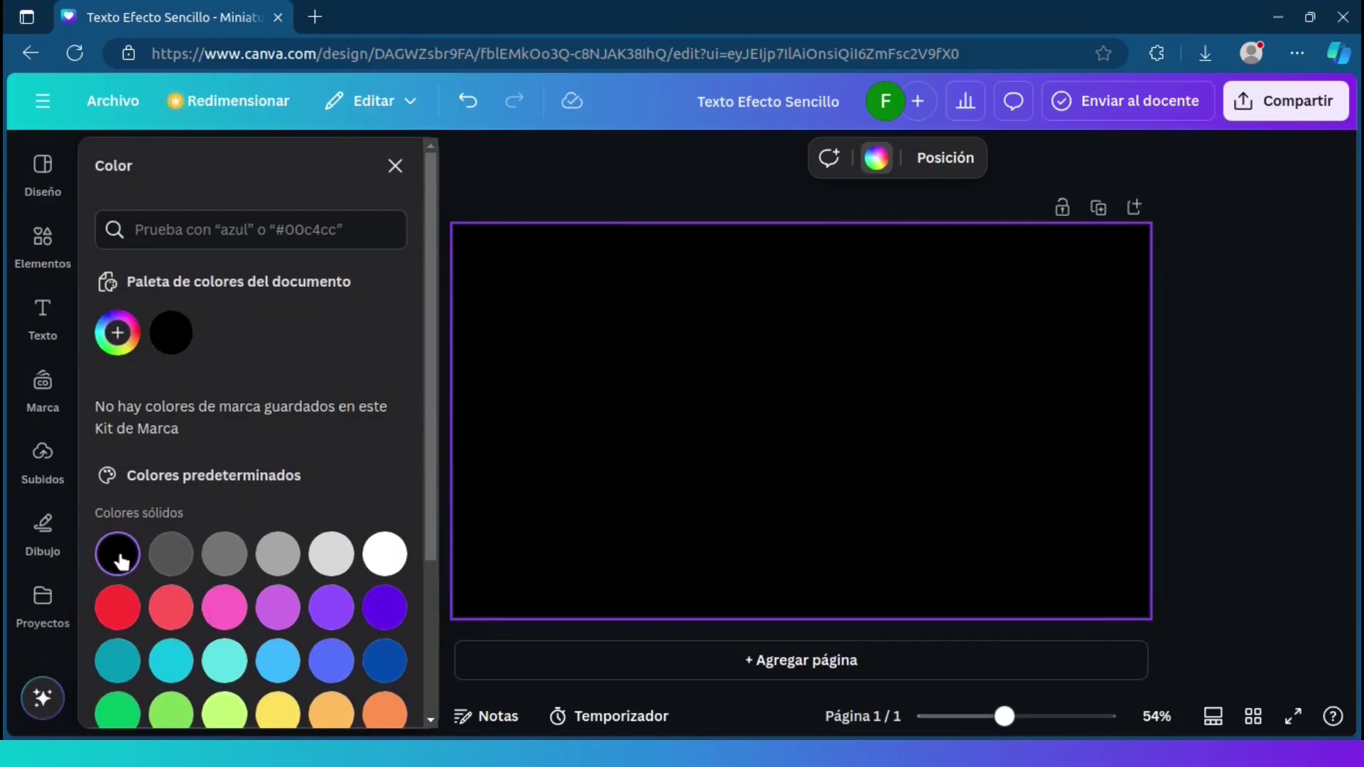
{"action": "left_click", "coordinate": [42, 313]}
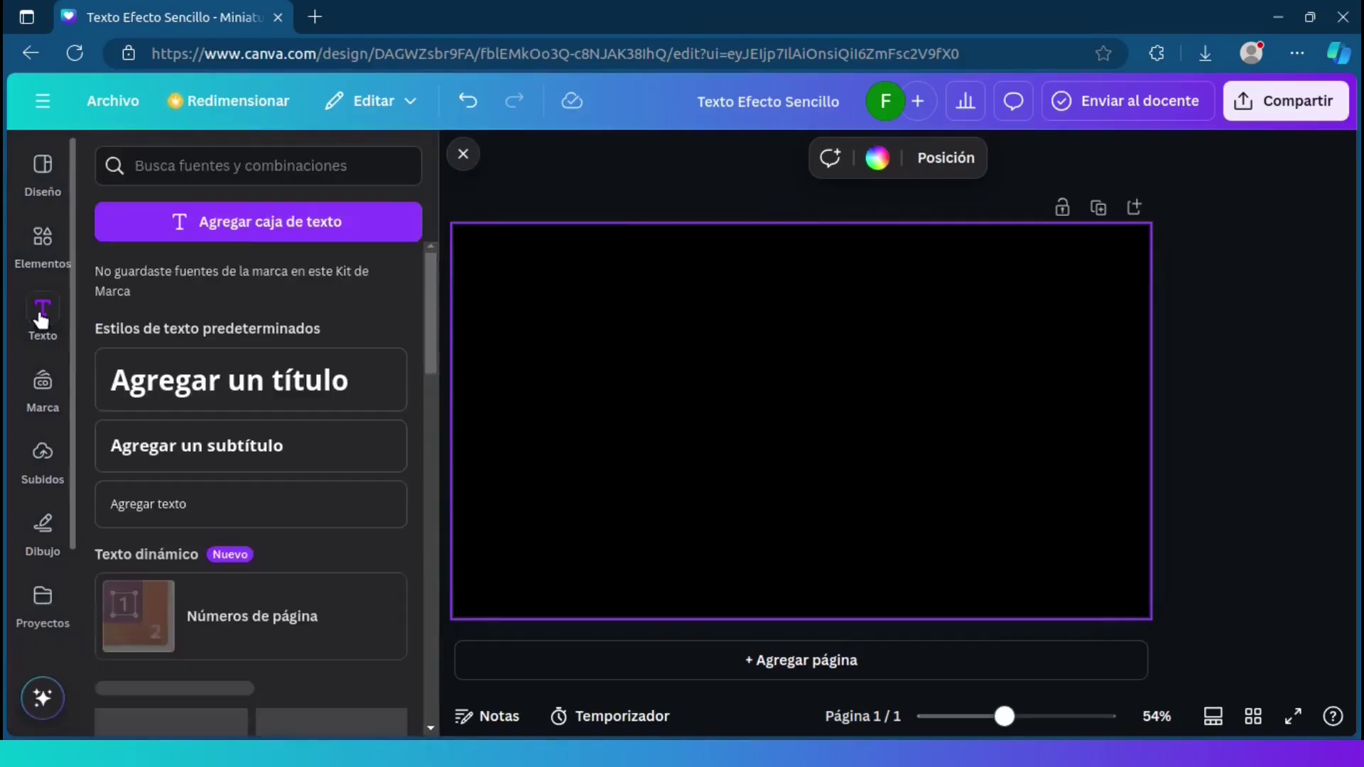
- Add a heading reading 'TEXTO' in the Anton font
{"action": "left_click", "coordinate": [235, 382]}
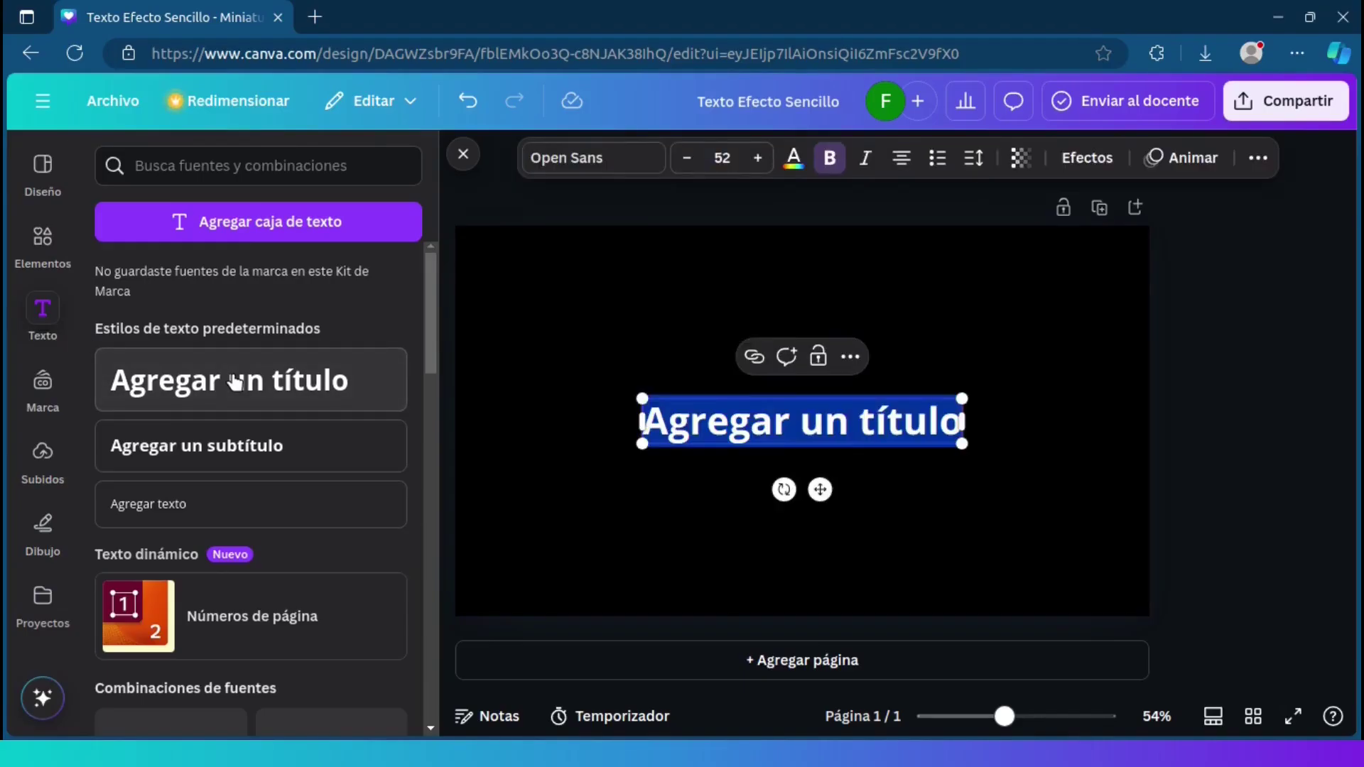
{"action": "type", "text": "TEXTO"}
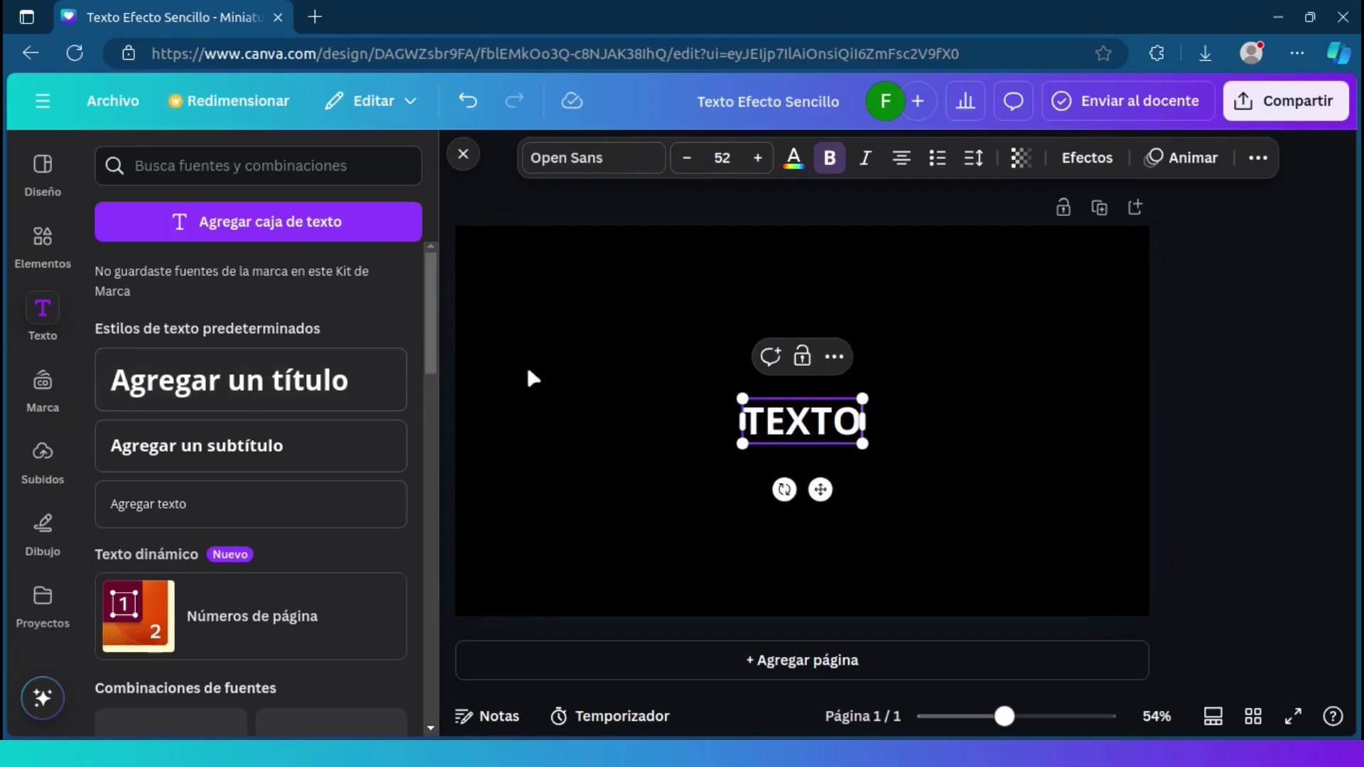
{"action": "left_click", "coordinate": [577, 161]}
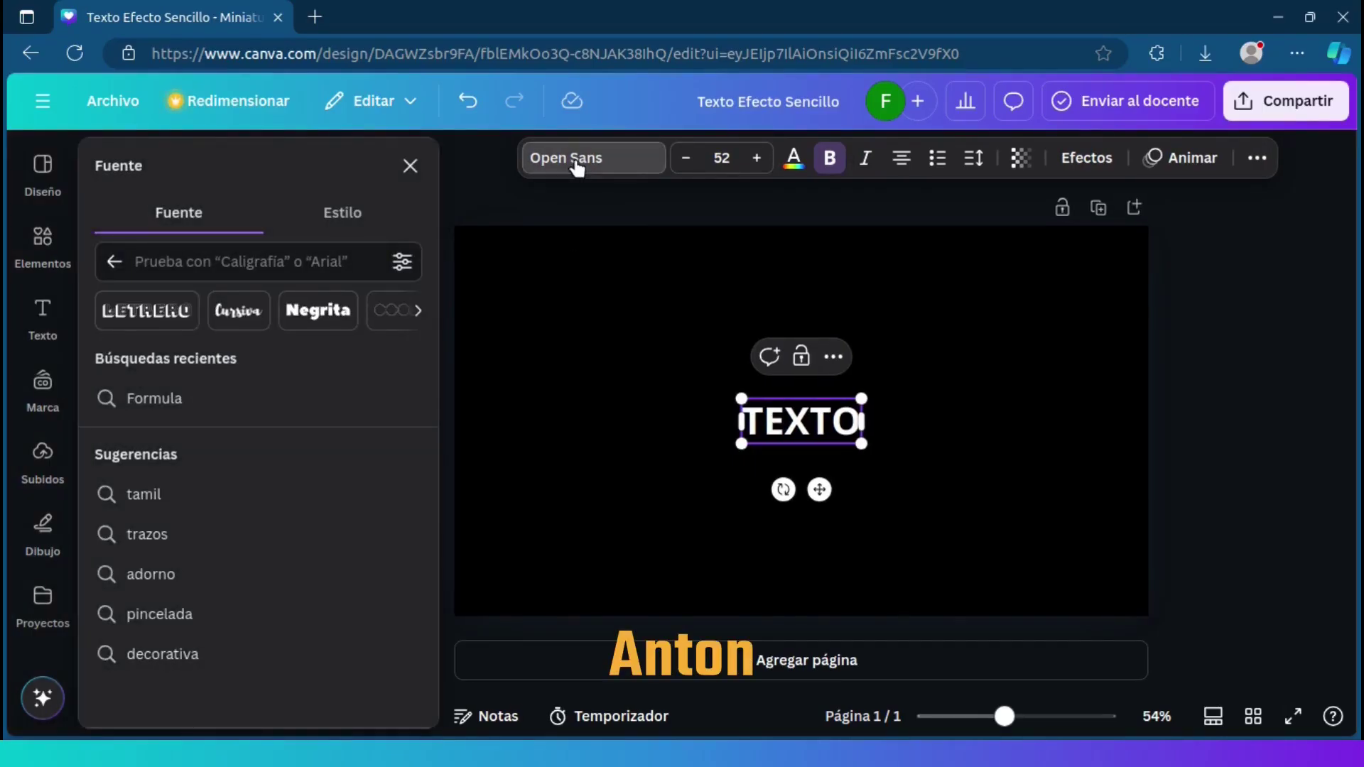
{"action": "type", "text": "anto"}
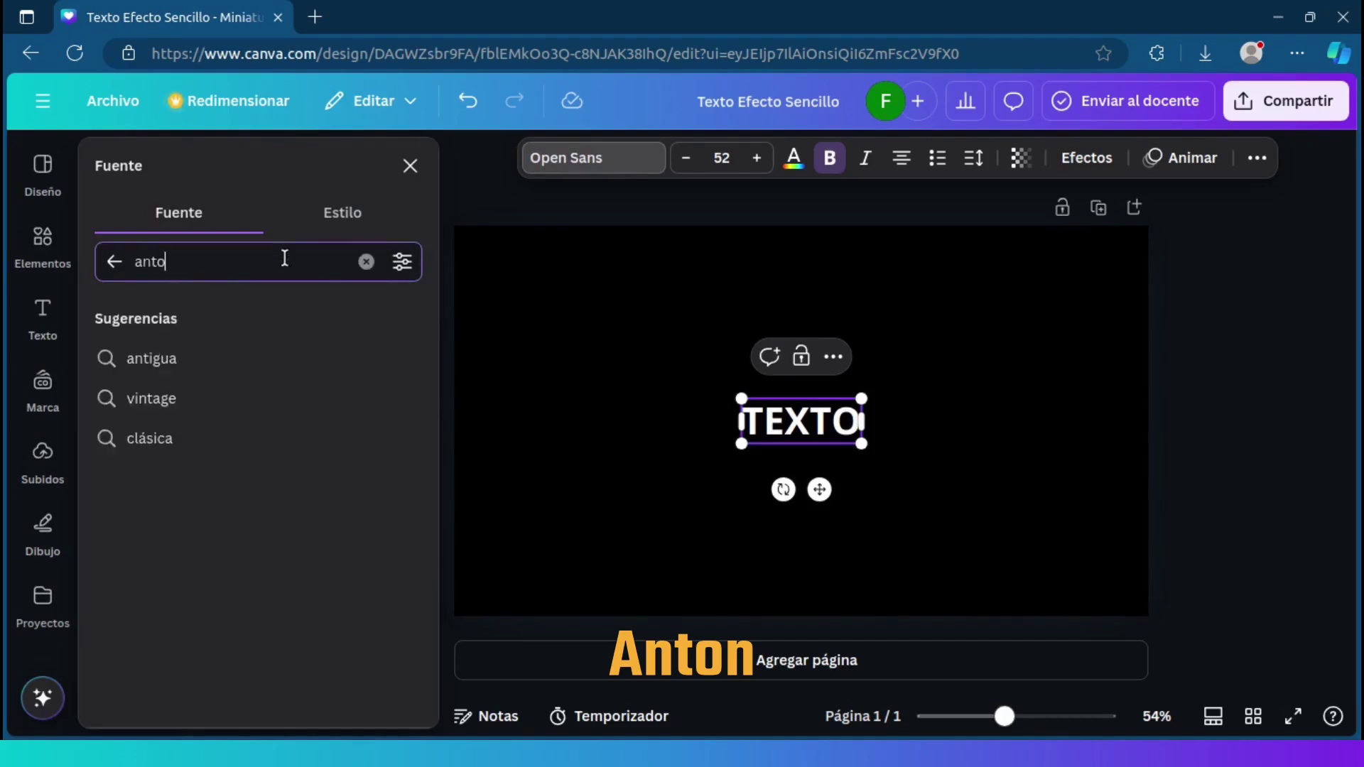
{"action": "left_click", "coordinate": [193, 357]}
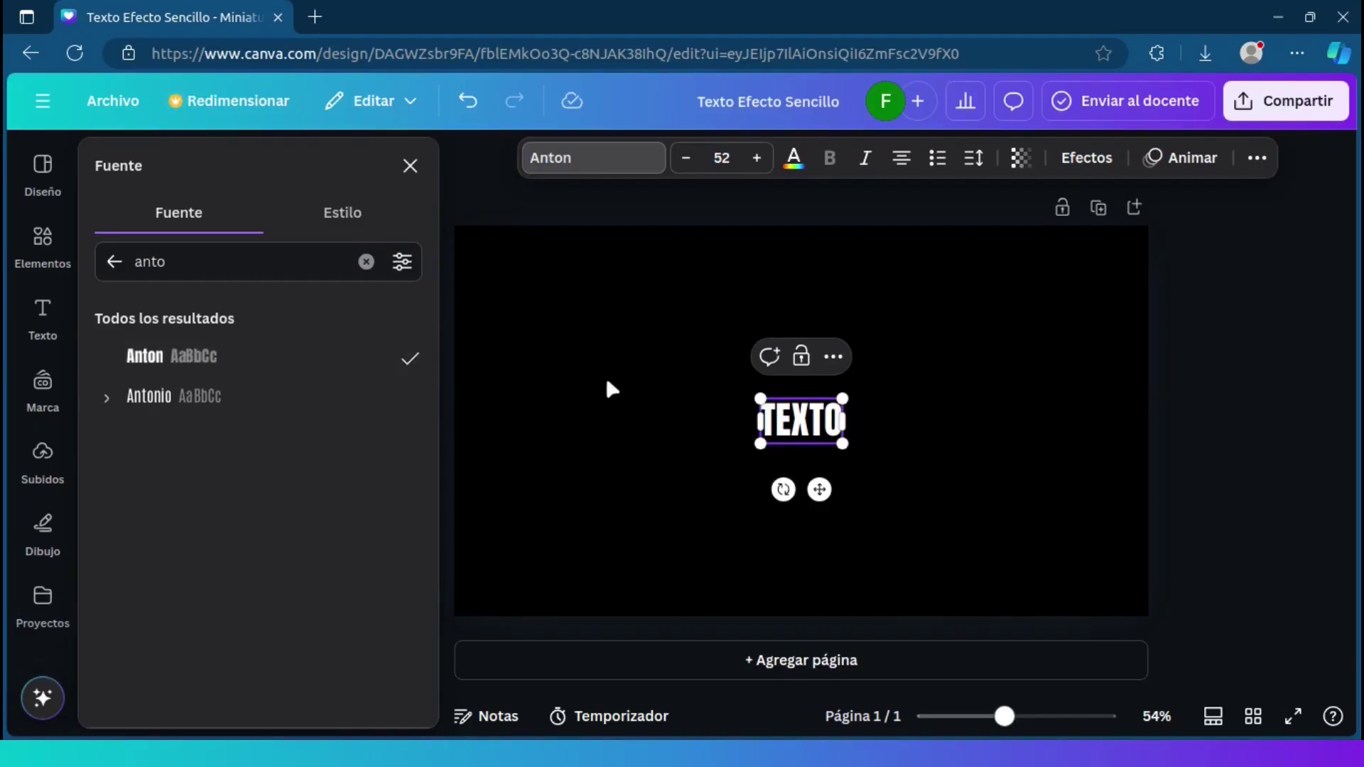
- Enlarge TEXTO to size 191 and centre it horizontally near the page top
{"action": "left_click_drag", "start_coordinate": [842, 397], "coordinate": [1065, 287]}
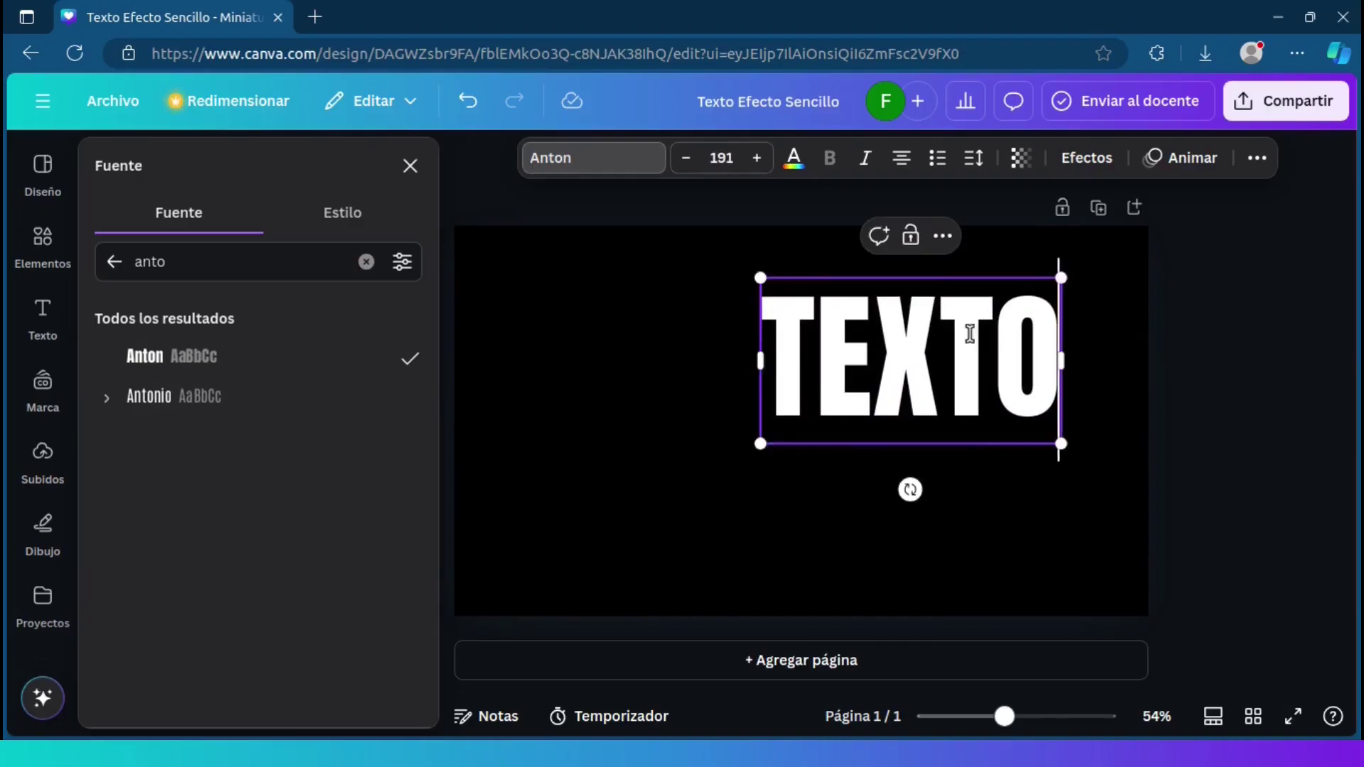
{"action": "left_click", "coordinate": [755, 372]}
{"action": "left_click", "coordinate": [856, 357]}
{"action": "left_click_drag", "start_coordinate": [856, 357], "coordinate": [741, 335]}
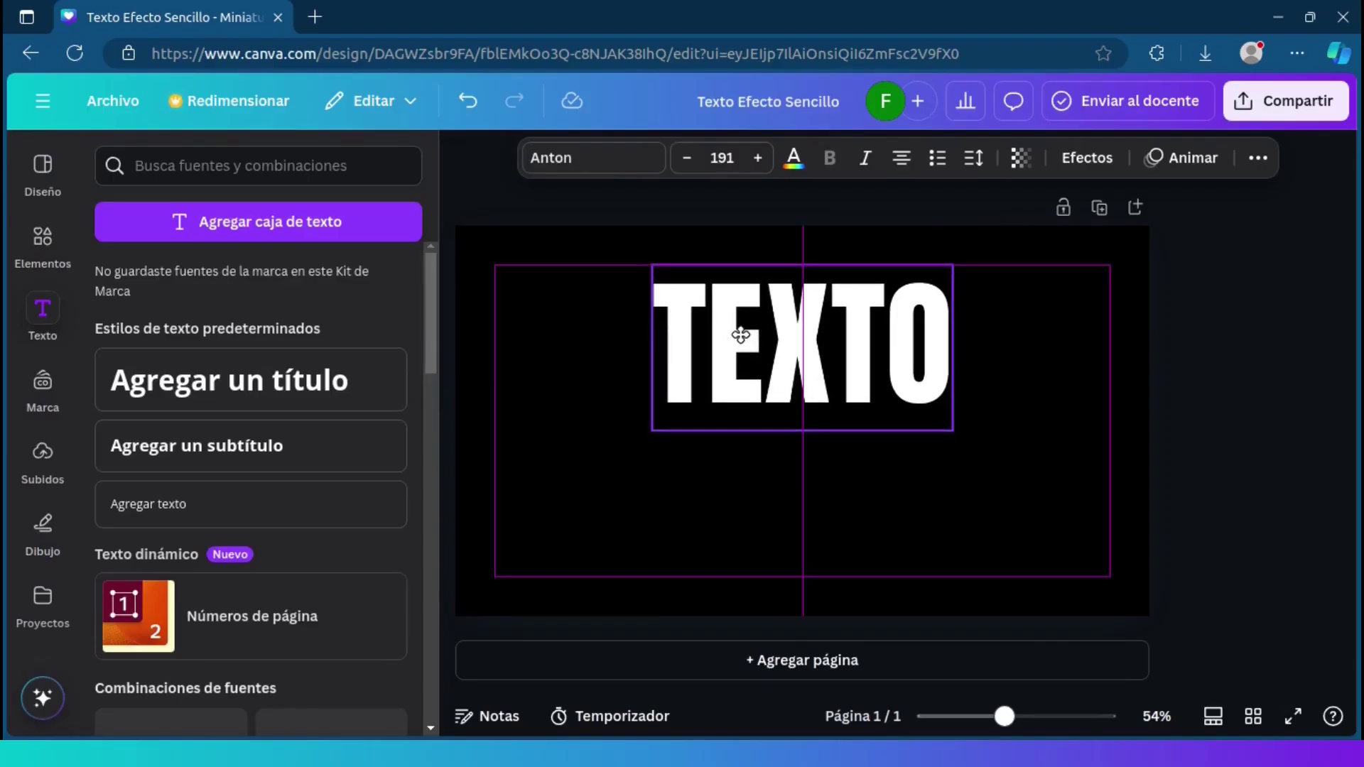
{"action": "left_click_drag", "start_coordinate": [741, 335], "coordinate": [740, 335]}
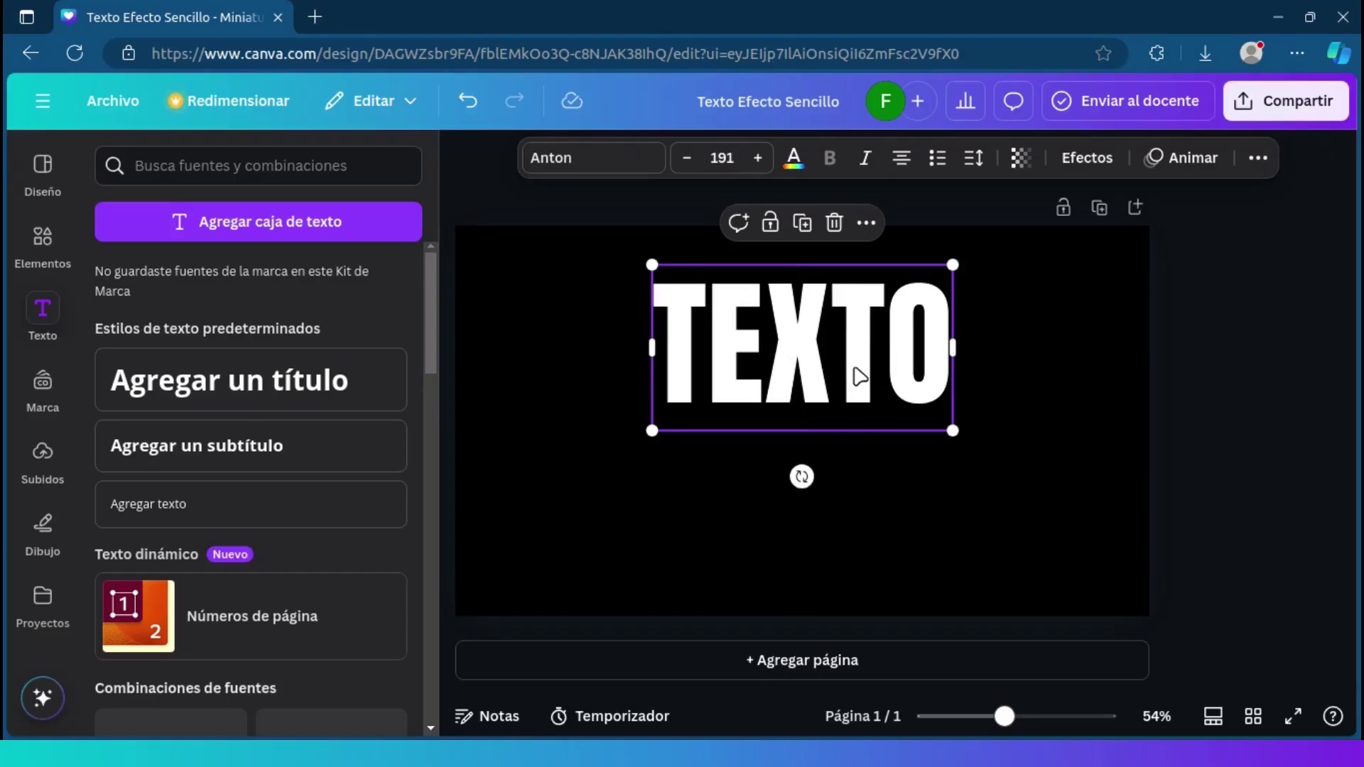
- Duplicate TEXTO below the original and change the copy's text to 'FÁCIL'
{"action": "left_click", "coordinate": [805, 224]}
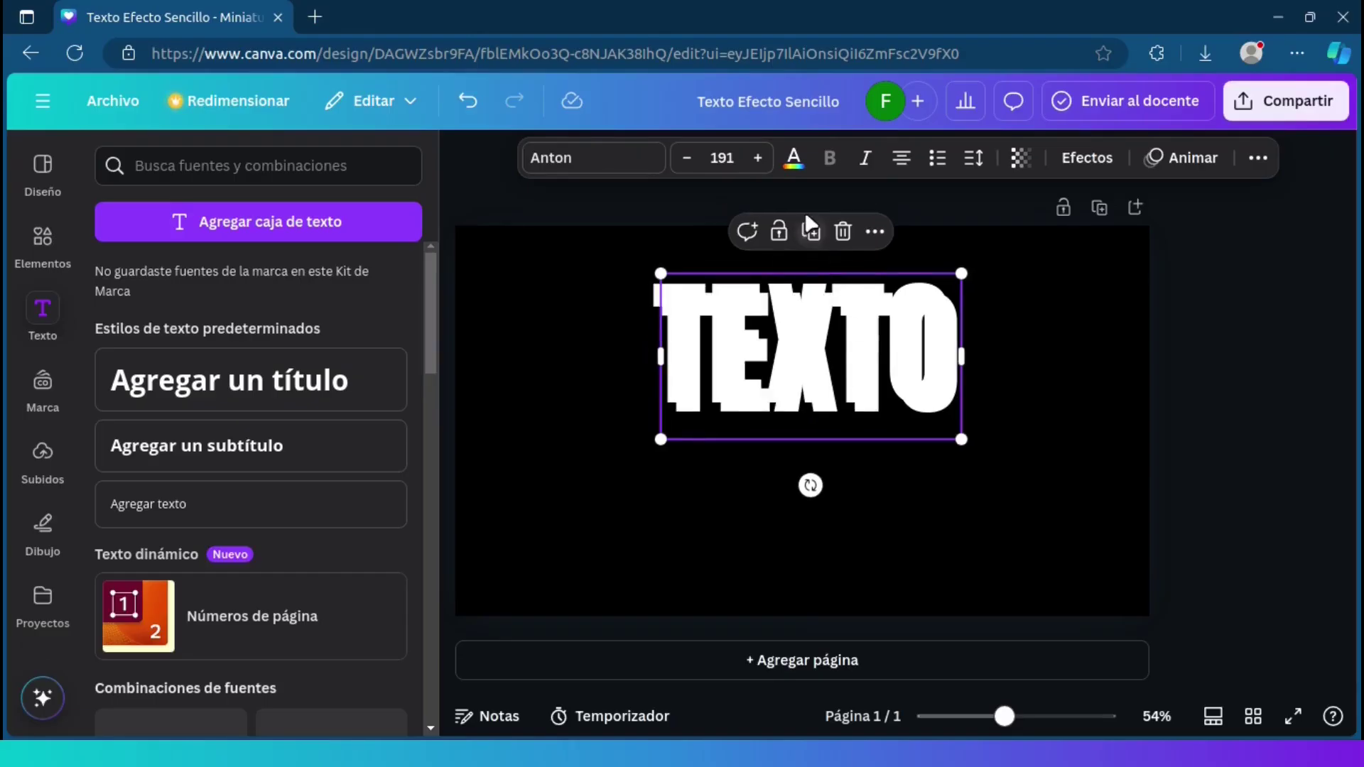
{"action": "left_click_drag", "start_coordinate": [817, 351], "coordinate": [808, 479]}
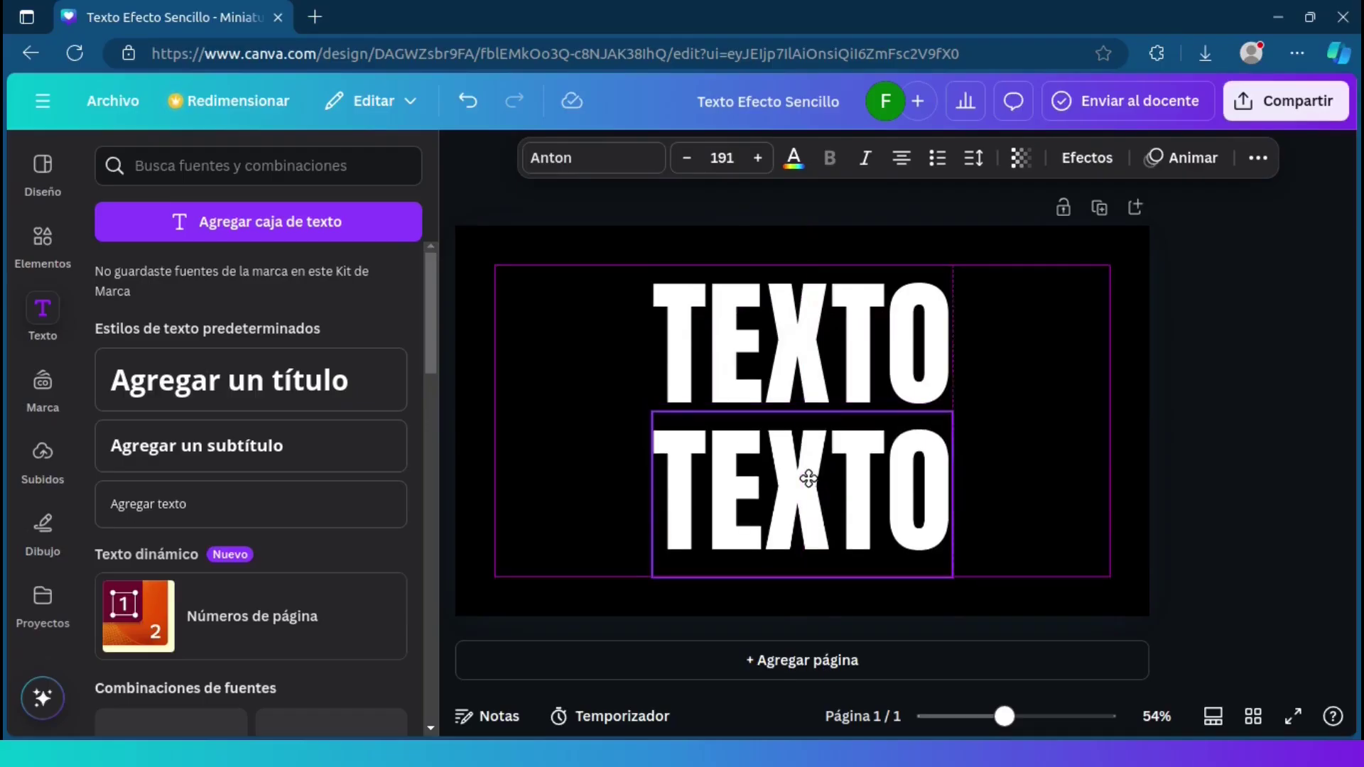
{"action": "left_click_drag", "start_coordinate": [808, 479], "coordinate": [809, 480]}
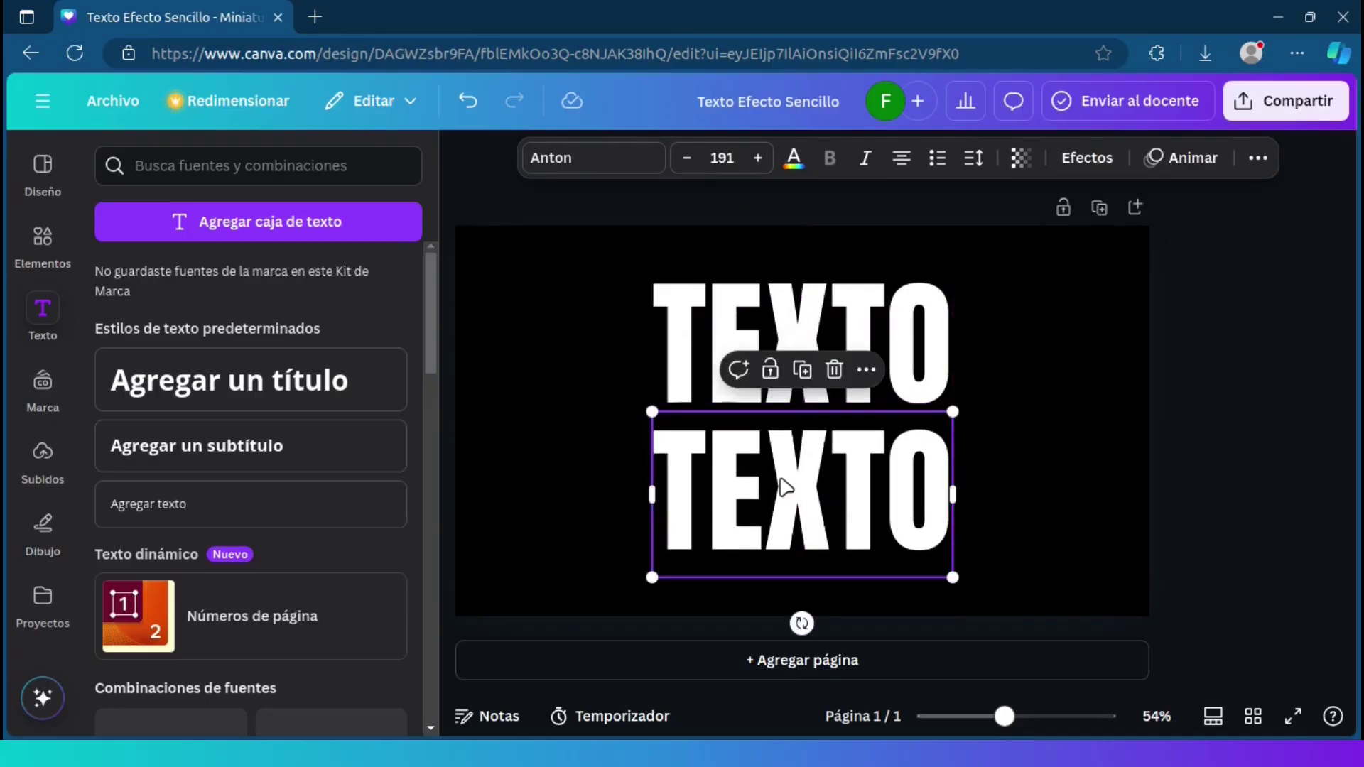
{"action": "double_click", "coordinate": [757, 489]}
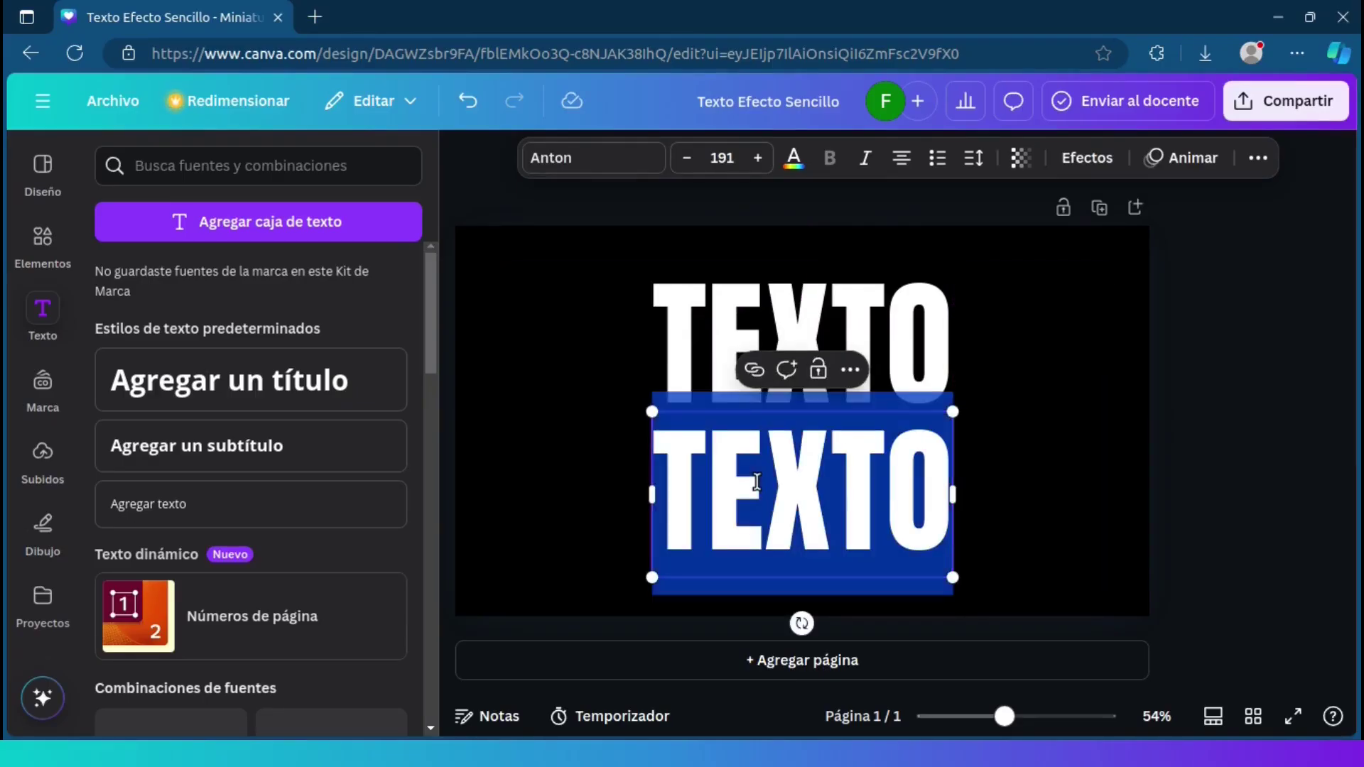
{"action": "type", "text": "FÁ"}
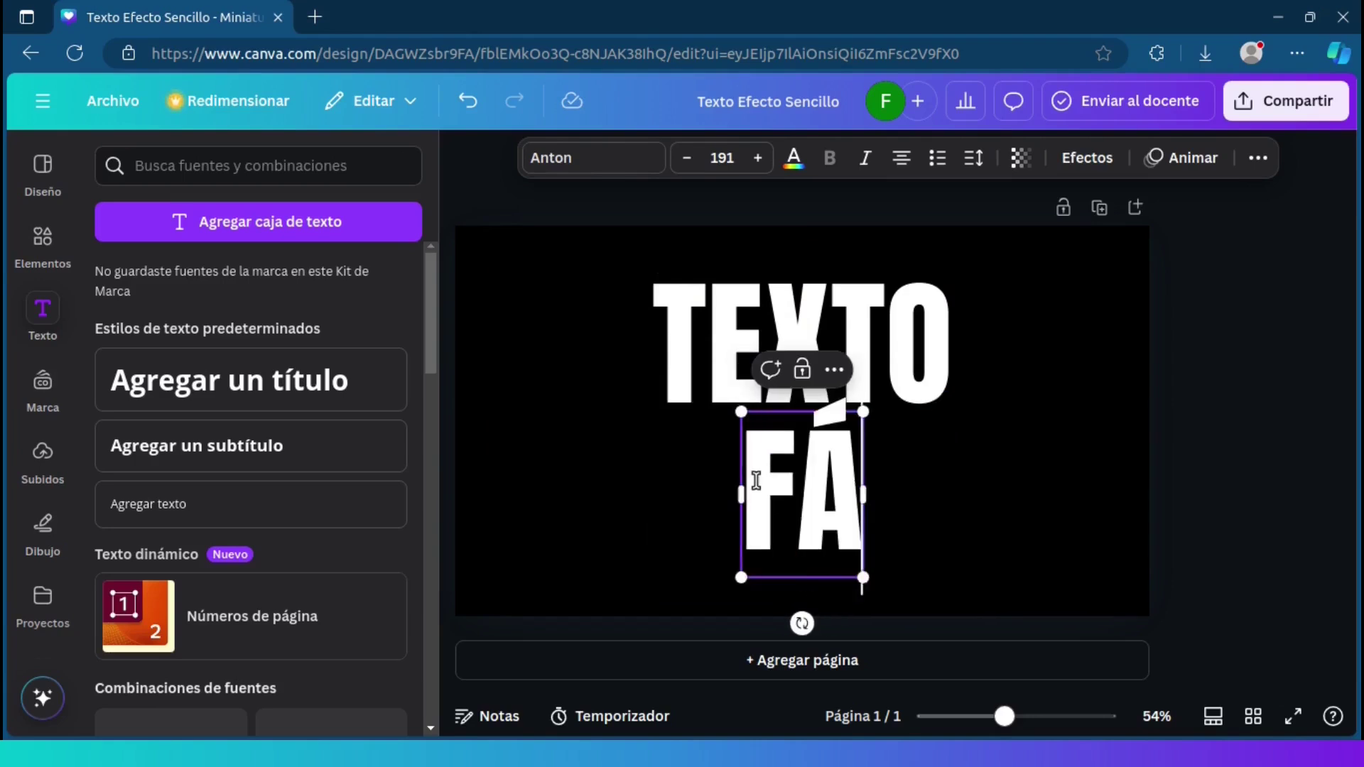
{"action": "type", "text": "CIL"}
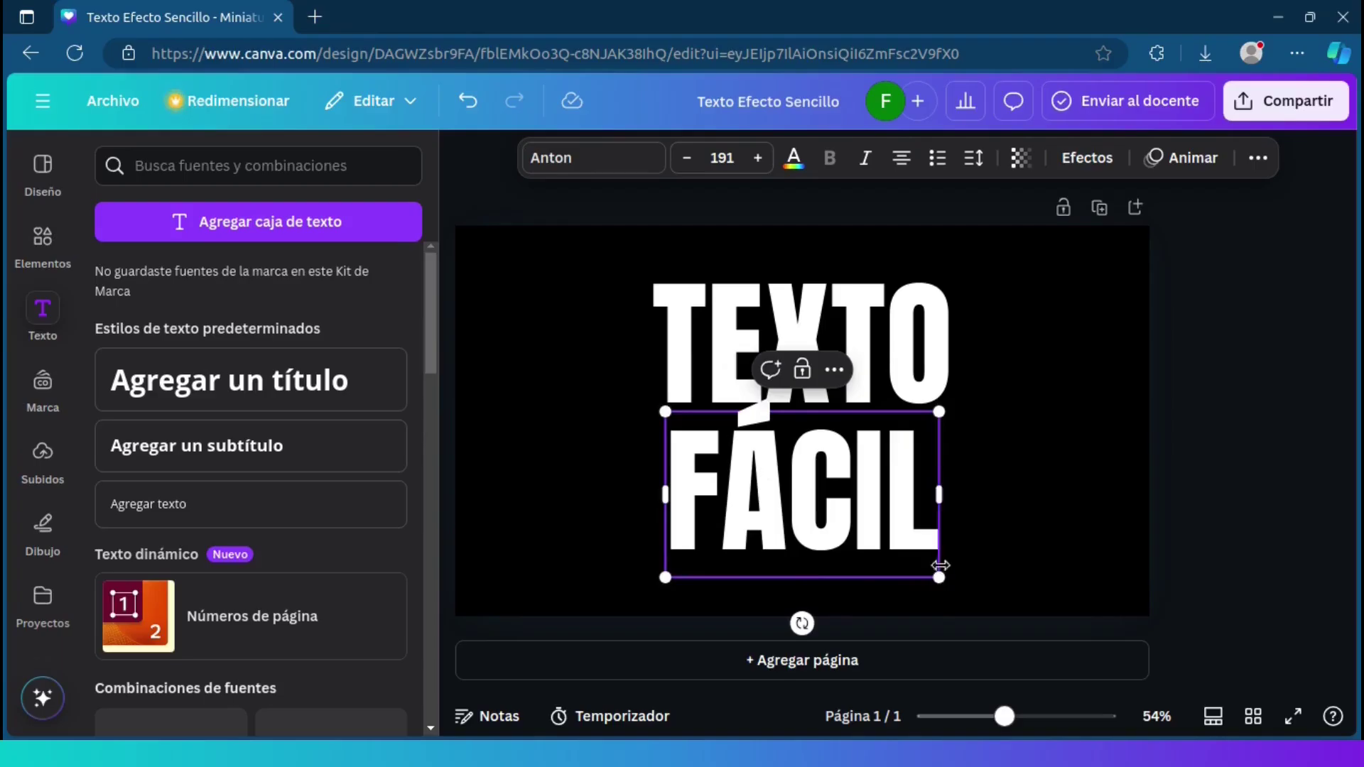
- Enlarge FÁCIL to size 207 and centre it directly under TEXTO
{"action": "left_click_drag", "start_coordinate": [938, 577], "coordinate": [960, 589]}
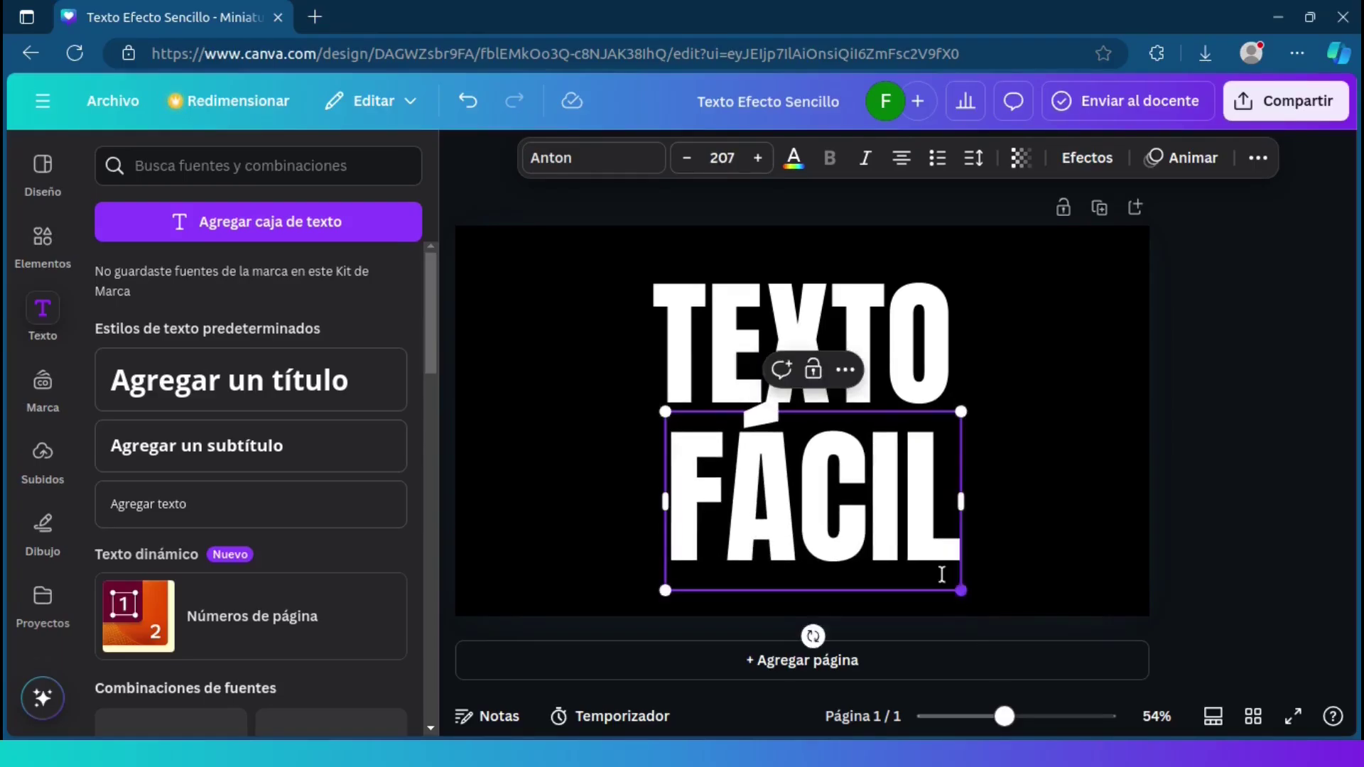
{"action": "left_click", "coordinate": [1009, 506]}
{"action": "left_click_drag", "start_coordinate": [837, 485], "coordinate": [826, 501]}
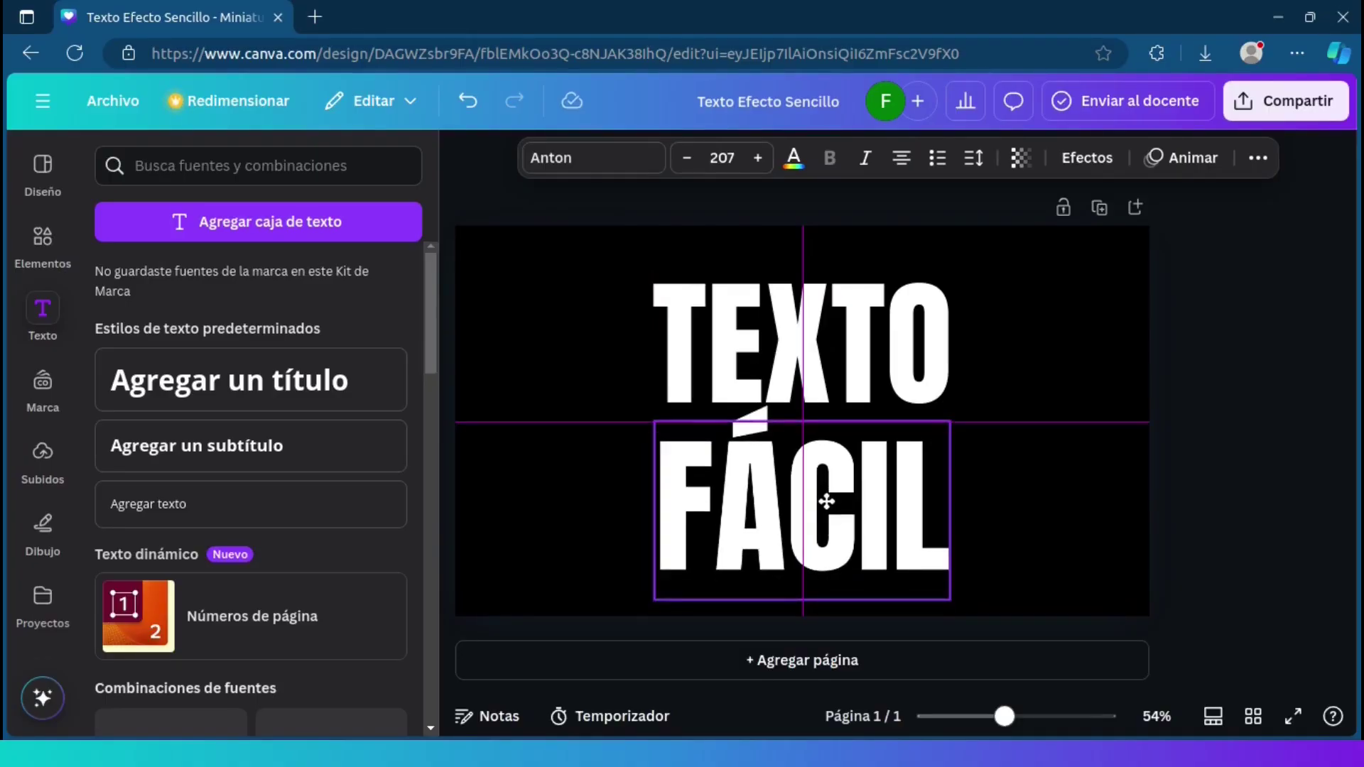
- Shrink the TEXTO/FÁCIL block slightly, centre it on the page, then select TEXTO alone
{"action": "left_click", "coordinate": [824, 344], "text": "shift"}
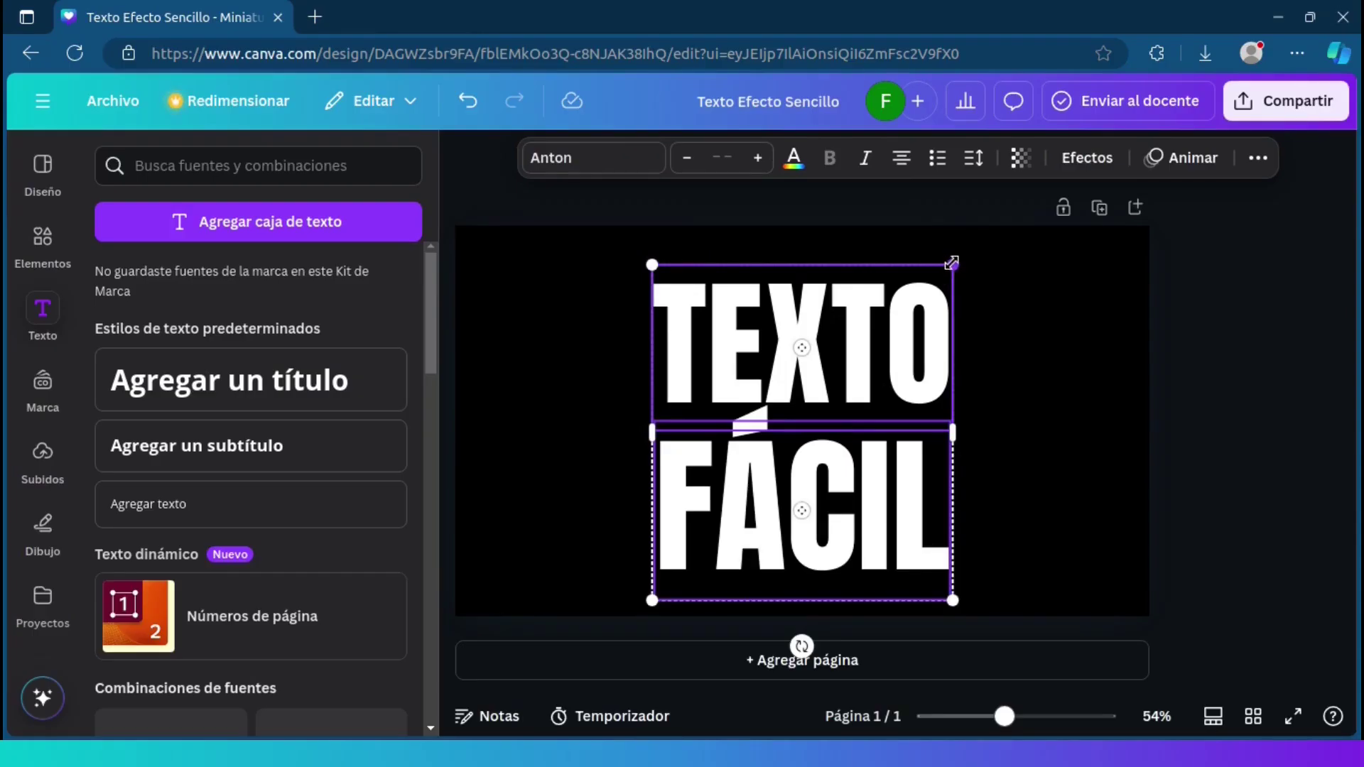
{"action": "left_click_drag", "start_coordinate": [810, 376], "coordinate": [815, 365]}
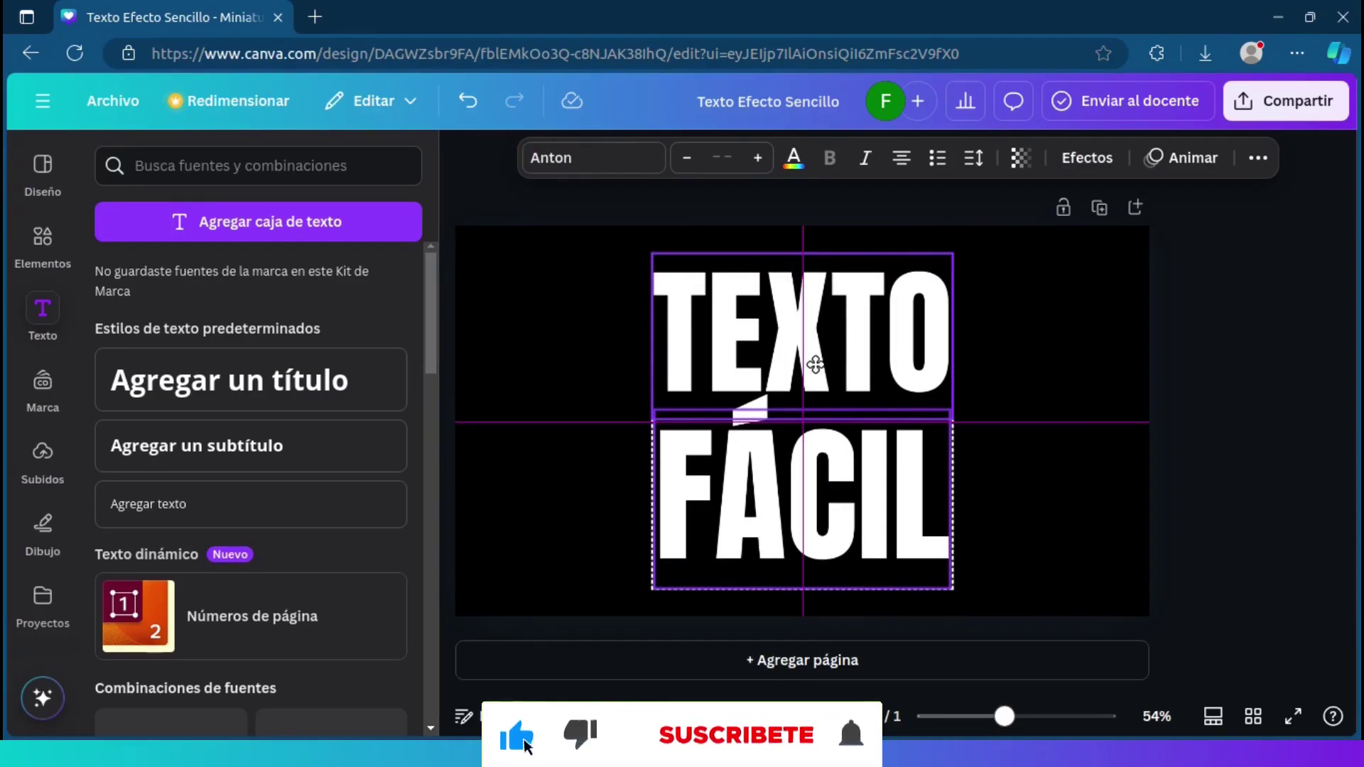
{"action": "left_click_drag", "start_coordinate": [952, 253], "coordinate": [919, 291]}
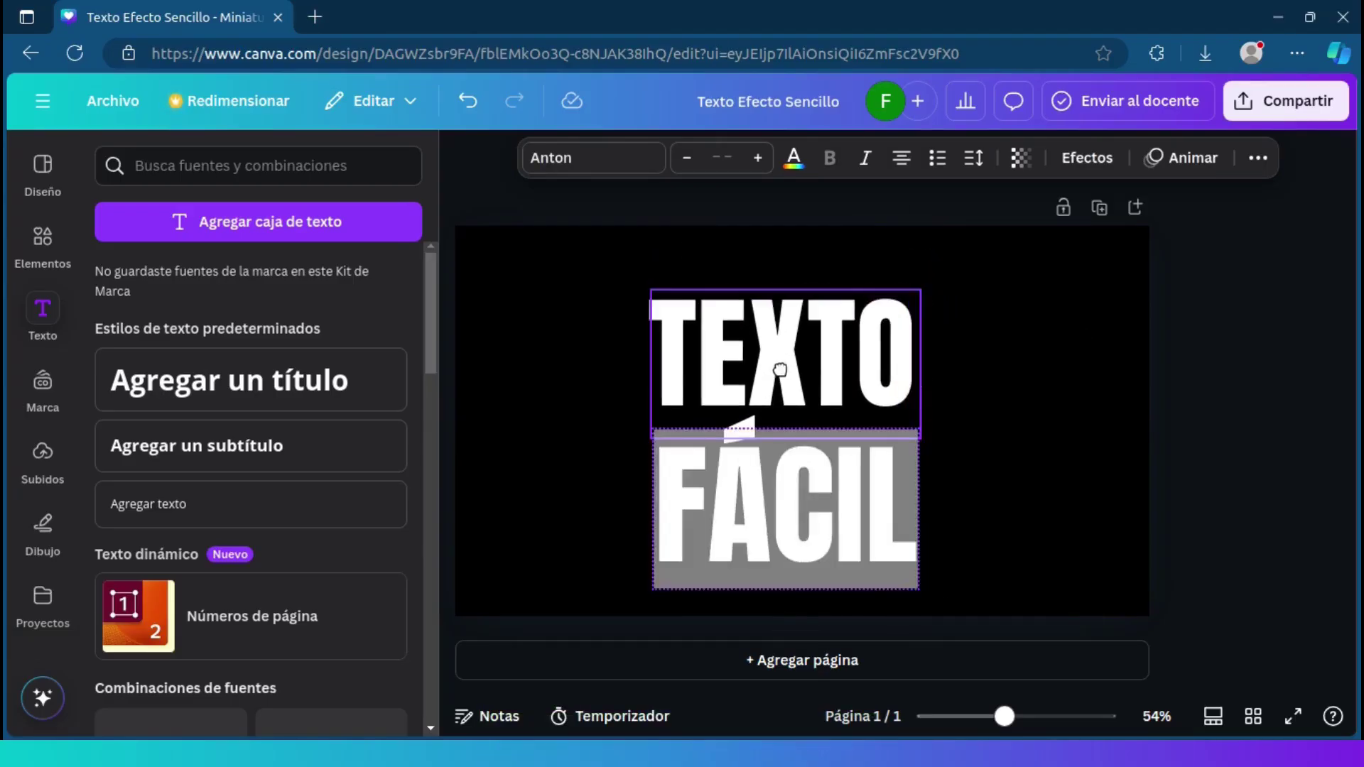
{"action": "left_click_drag", "start_coordinate": [794, 465], "coordinate": [803, 440]}
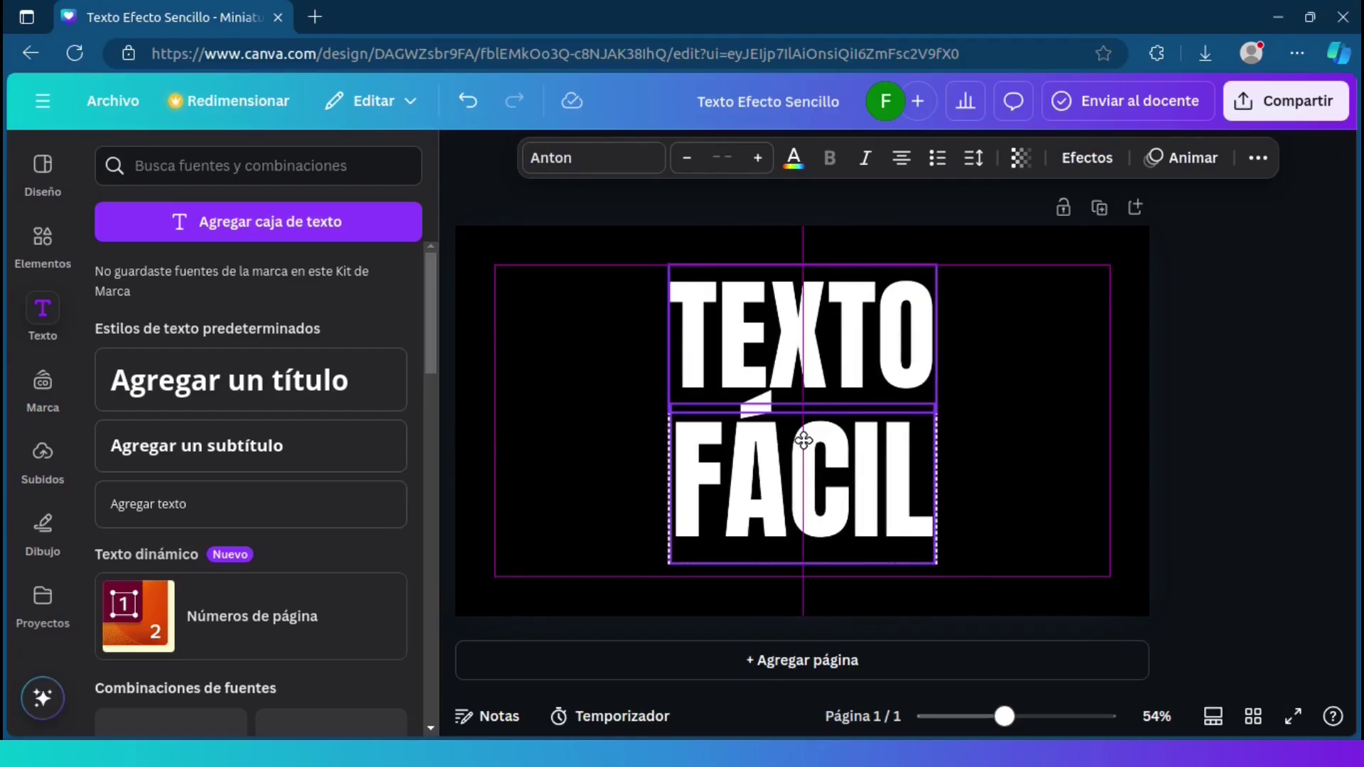
{"action": "left_click_drag", "start_coordinate": [804, 441], "coordinate": [803, 441]}
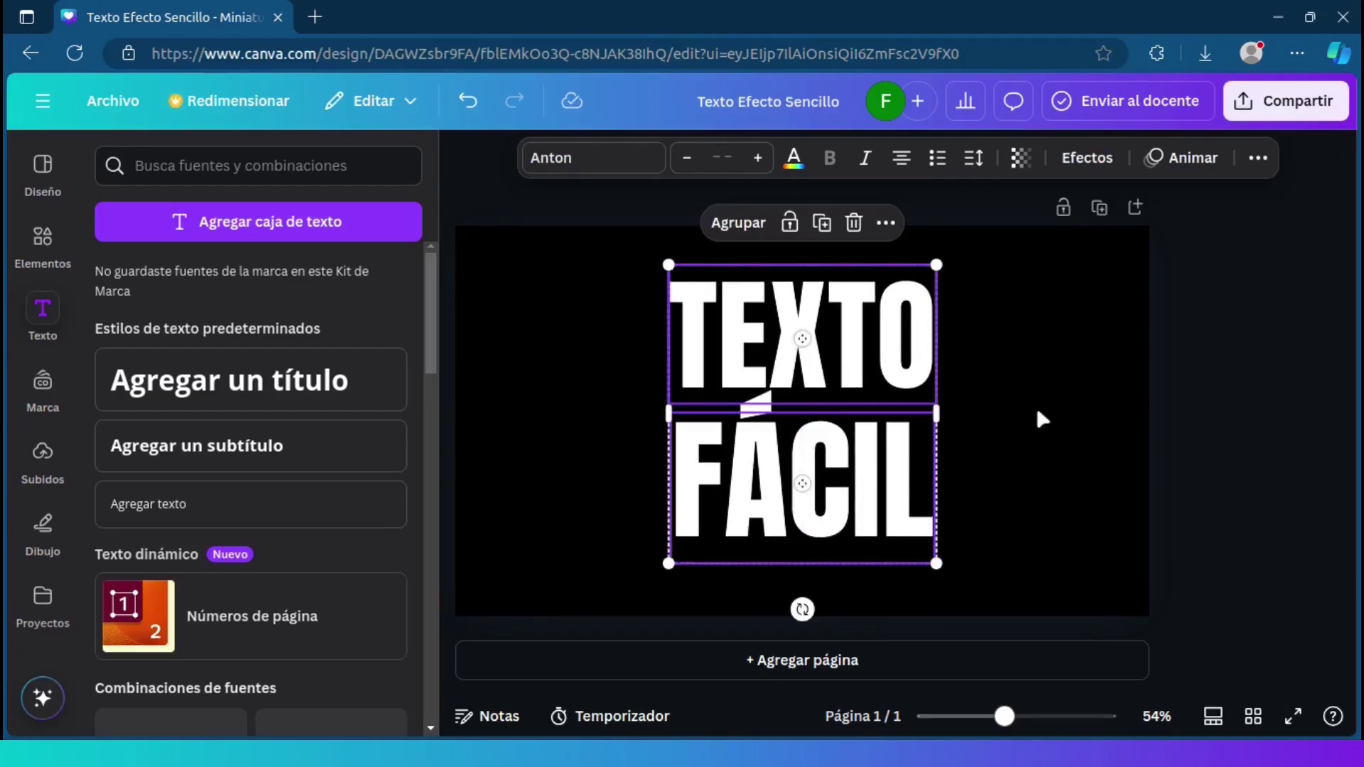
{"action": "left_click", "coordinate": [1084, 399]}
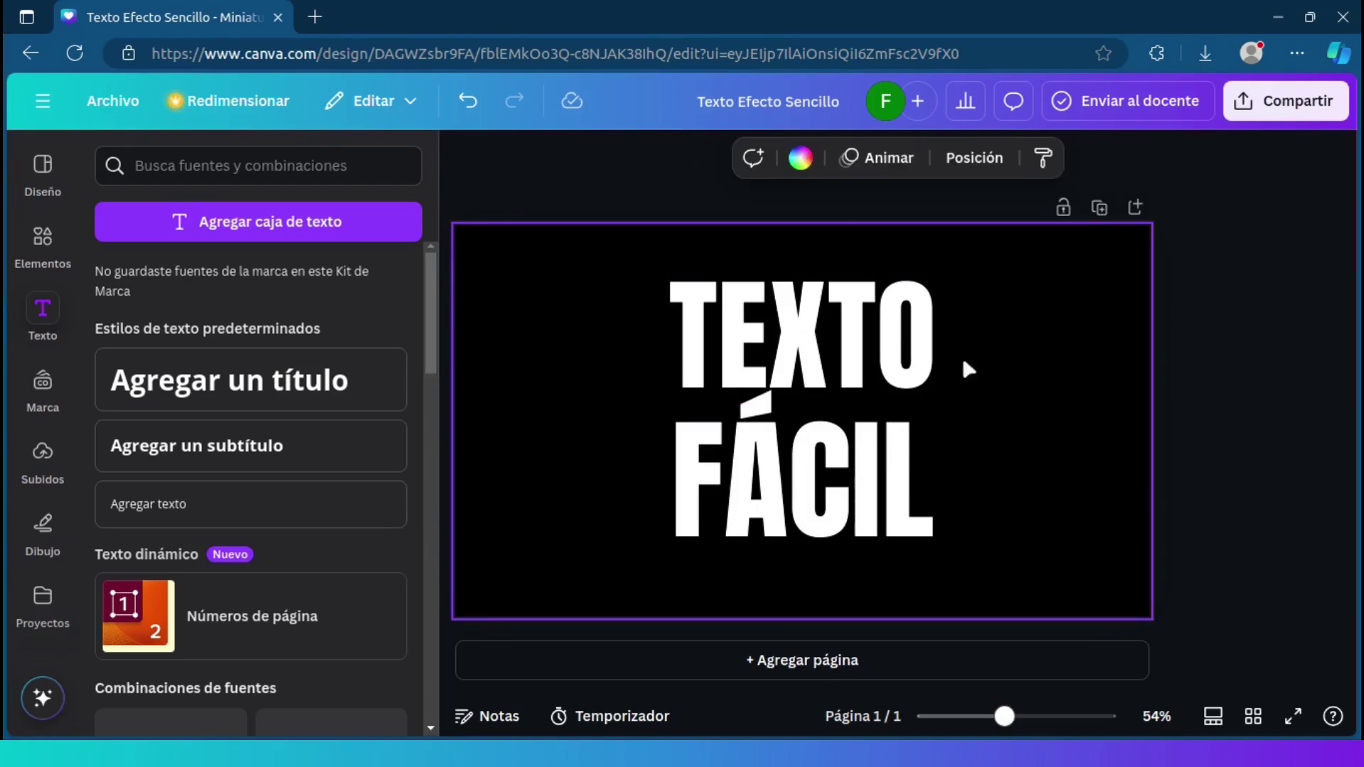
{"action": "left_click", "coordinate": [808, 317]}
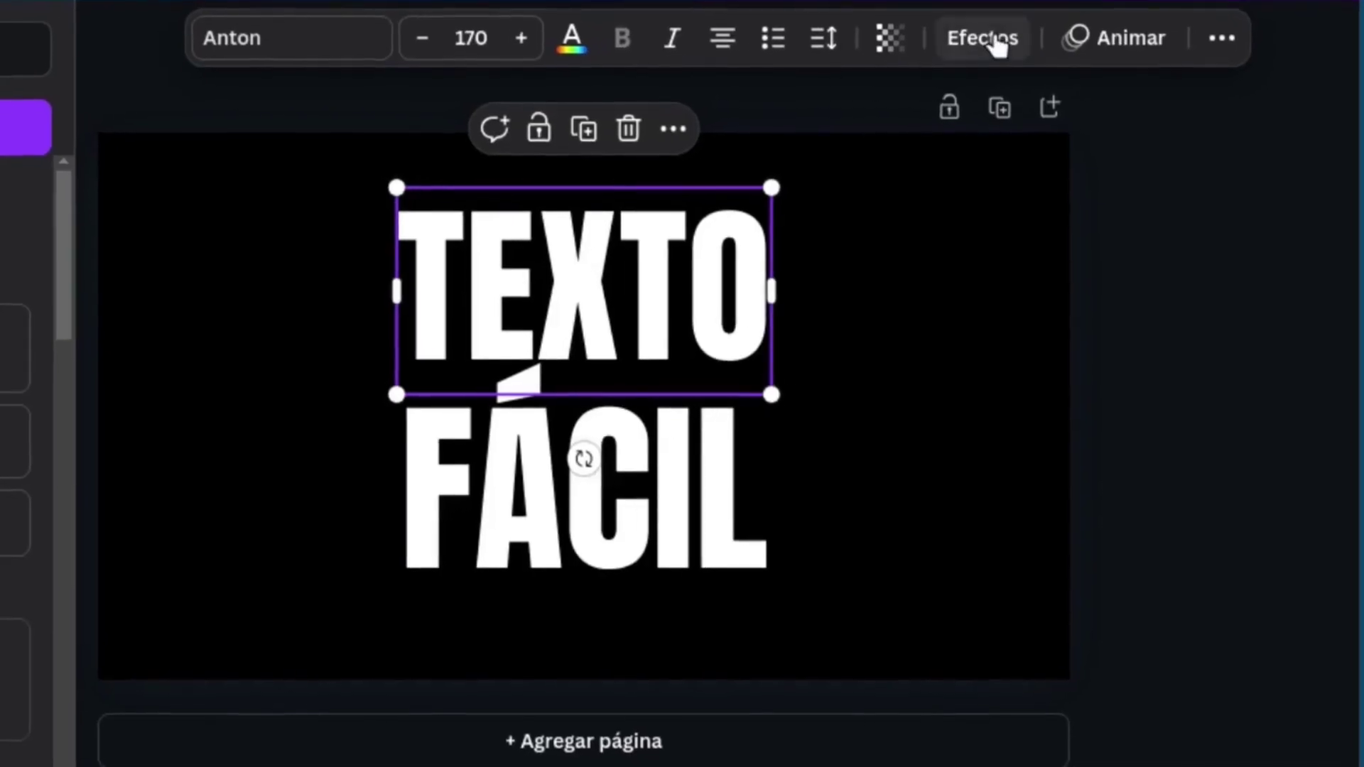
- Make TEXTO hollow with the Sin relleno effect and outline thickness 1
{"action": "left_click", "coordinate": [994, 39]}
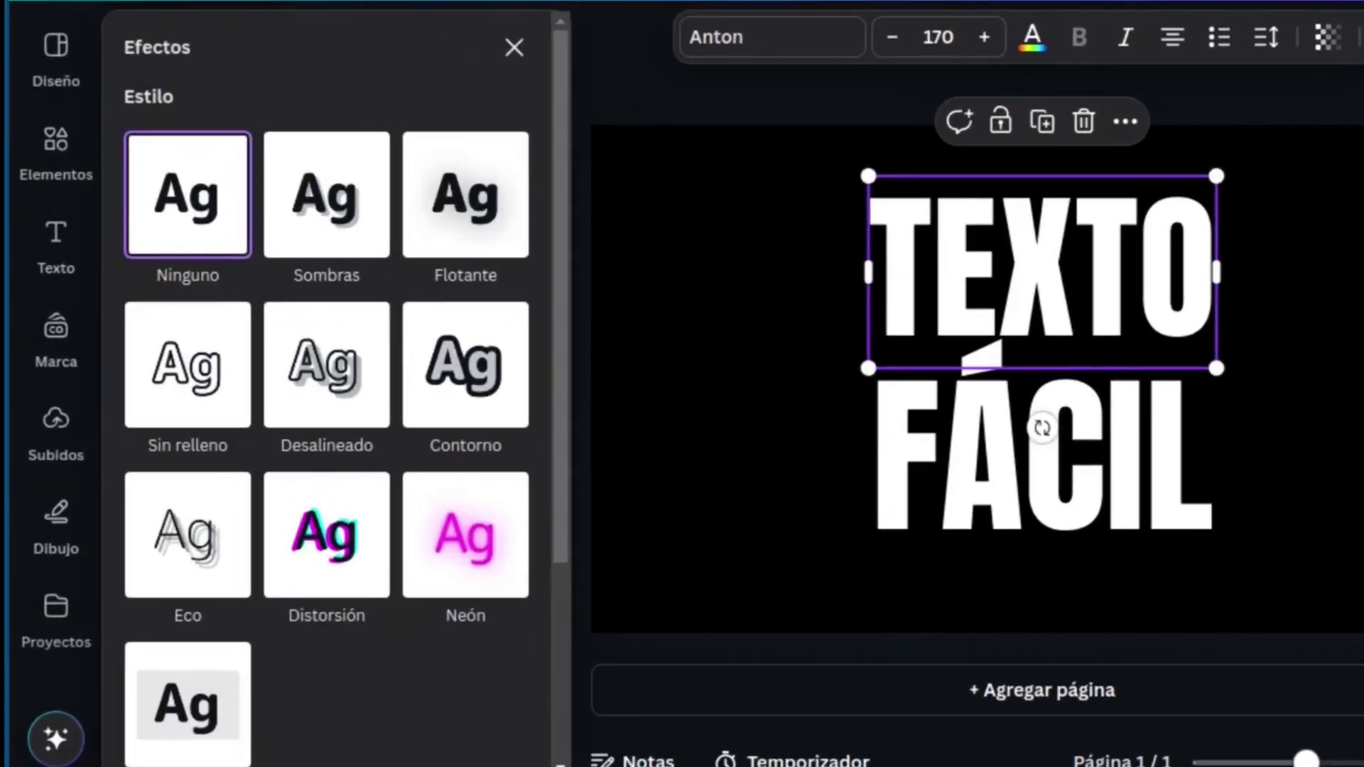
{"action": "left_click", "coordinate": [183, 383]}
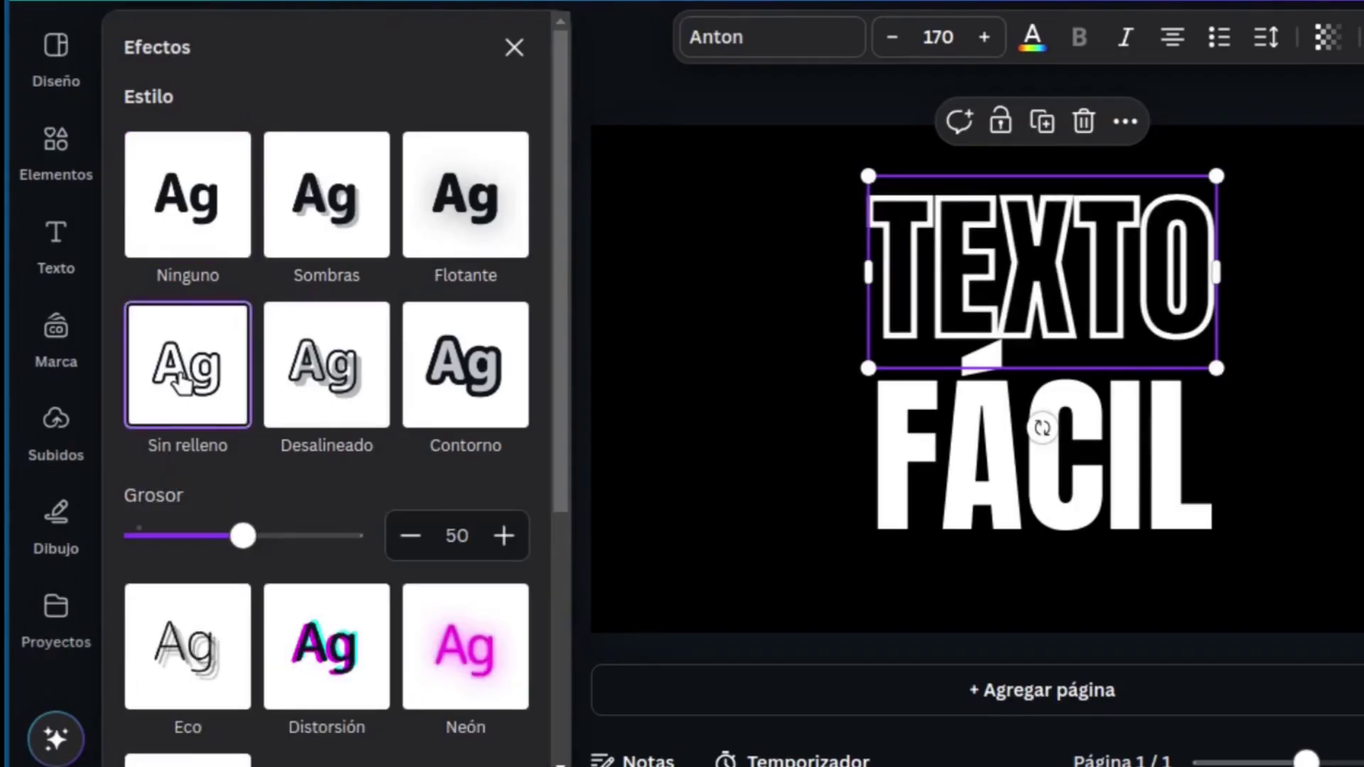
{"action": "left_click", "coordinate": [461, 536]}
{"action": "double_click", "coordinate": [461, 536]}
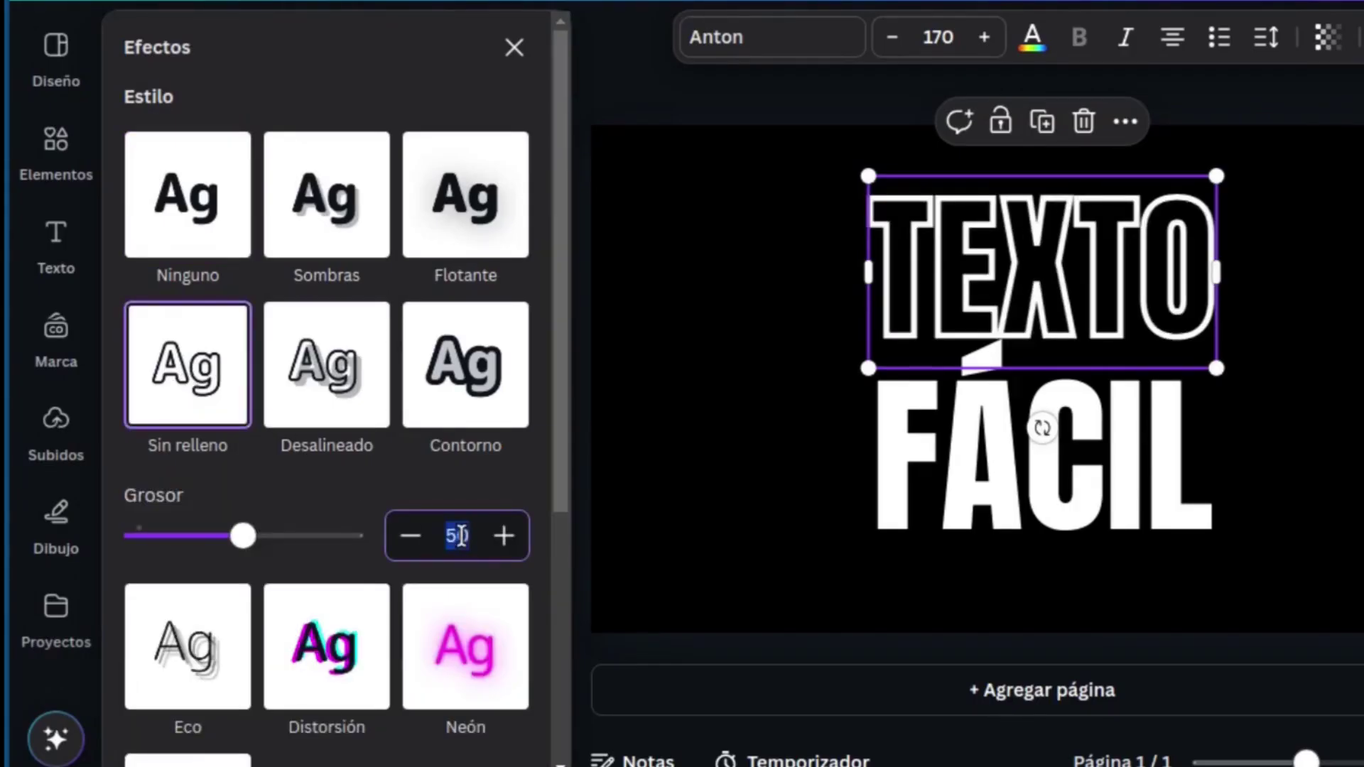
{"action": "type", "text": "1"}
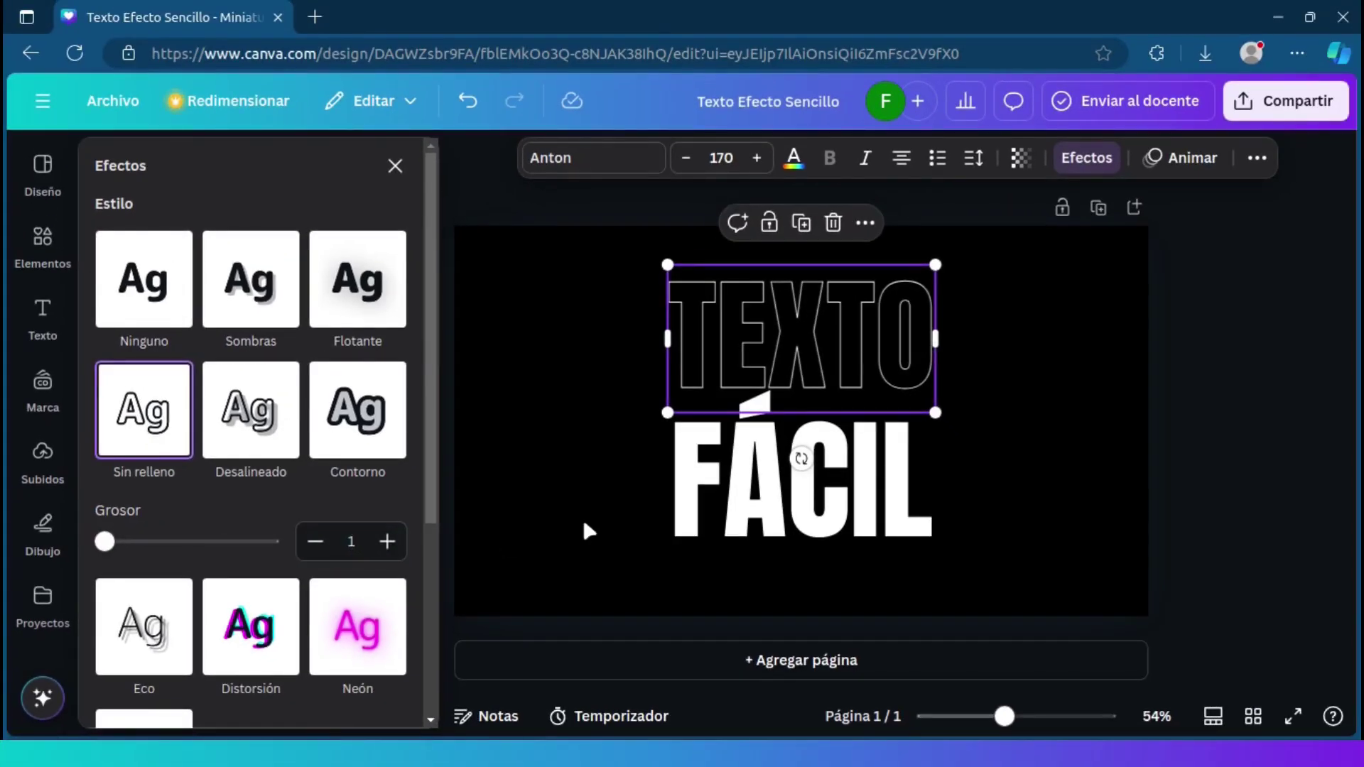
- Give FÁCIL the same Sin relleno effect with outline thickness 1
{"action": "left_click", "coordinate": [688, 506]}
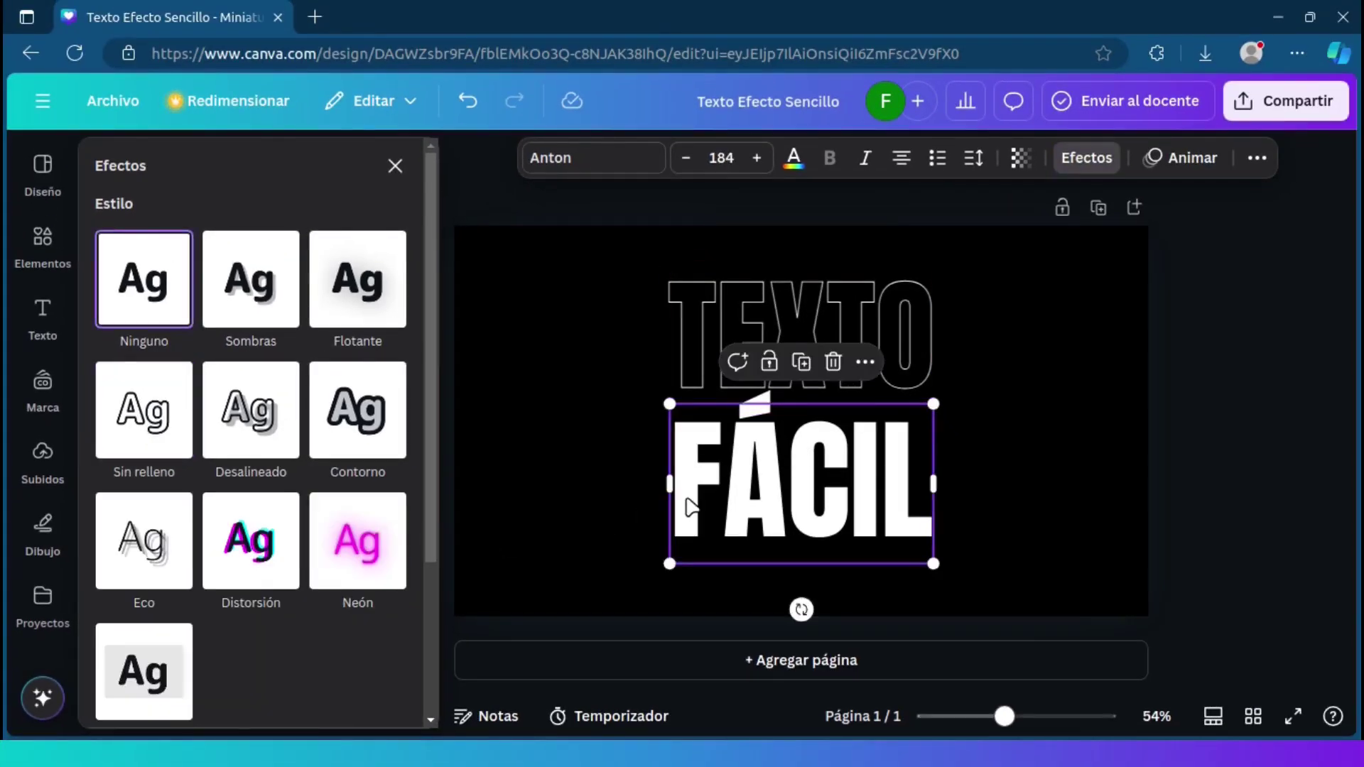
{"action": "left_click", "coordinate": [142, 424]}
{"action": "double_click", "coordinate": [348, 543]}
{"action": "type", "text": "1"}
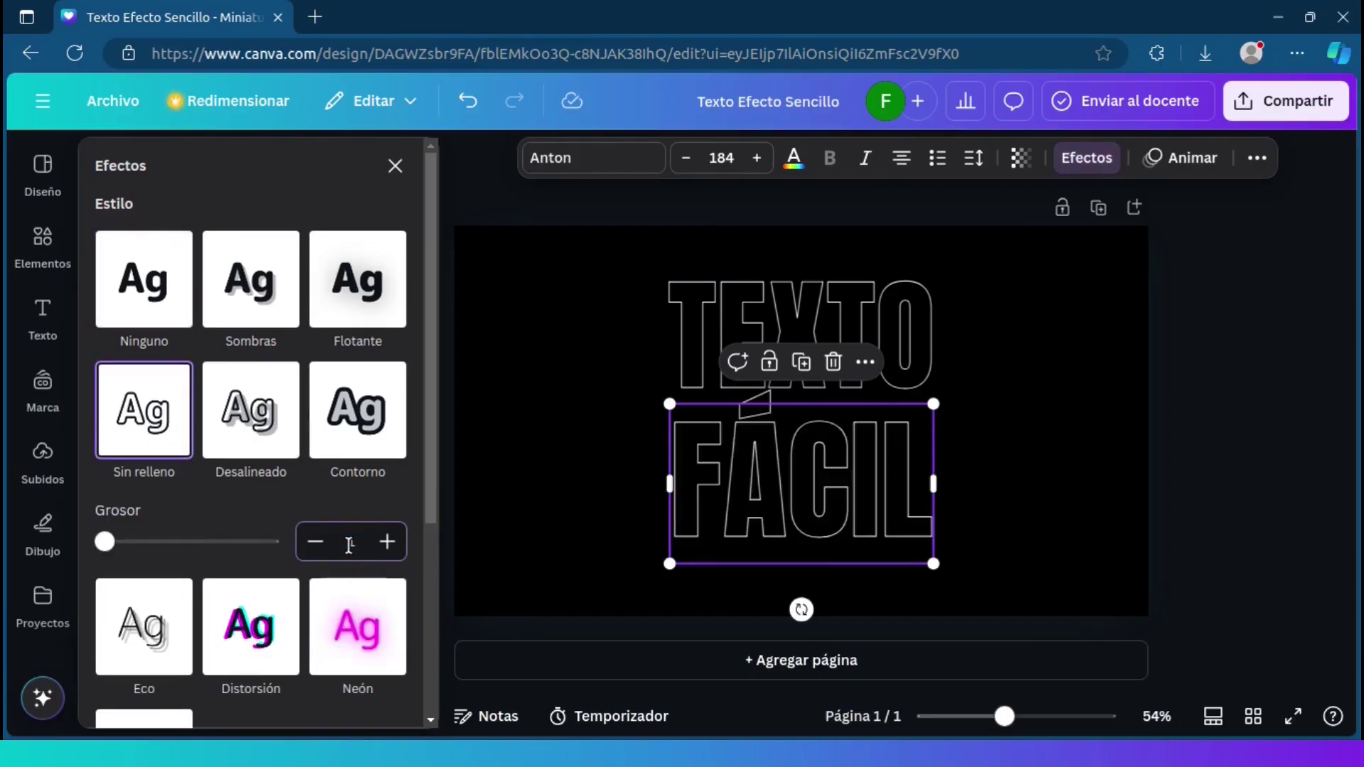
{"action": "left_click", "coordinate": [518, 514]}
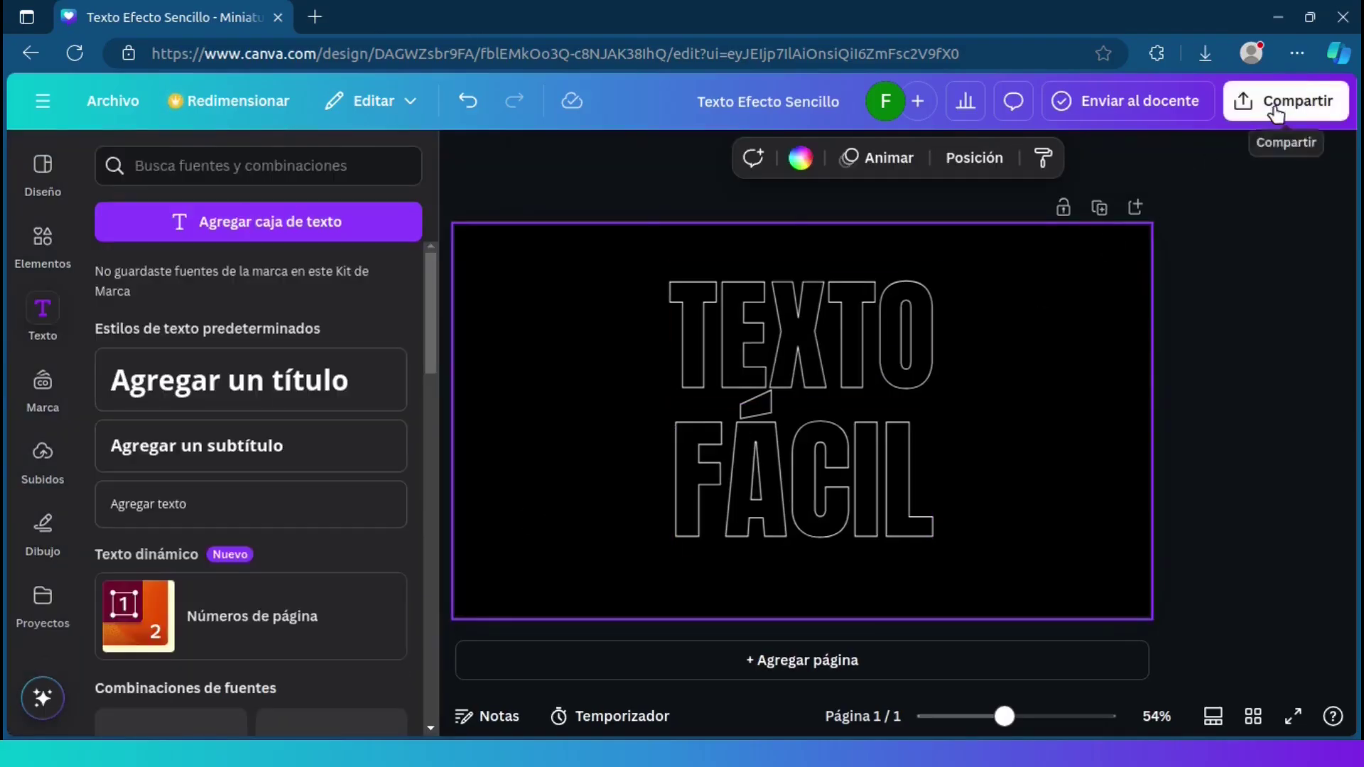
- Download the design as a PNG at size 1.5 (1920 × 1080 px)
{"action": "left_click", "coordinate": [1276, 114]}
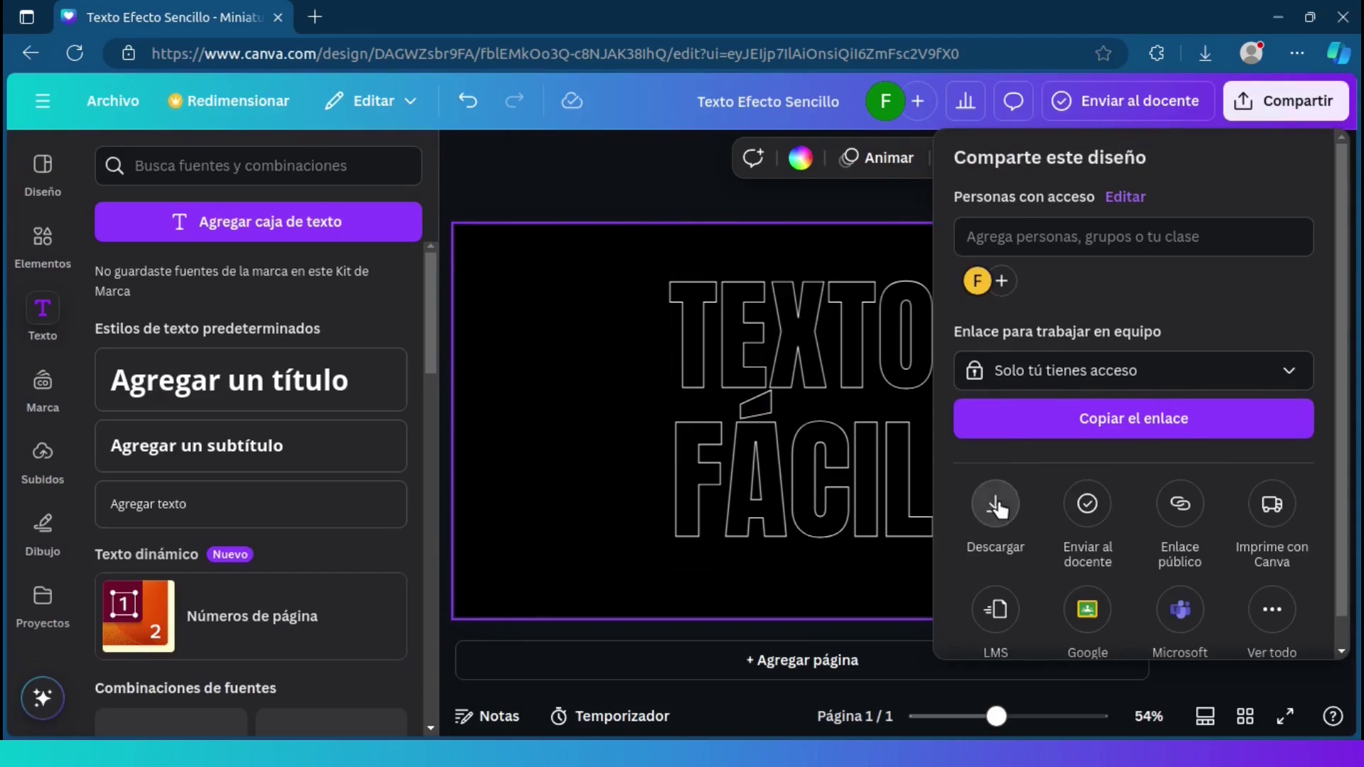
{"action": "left_click", "coordinate": [995, 505]}
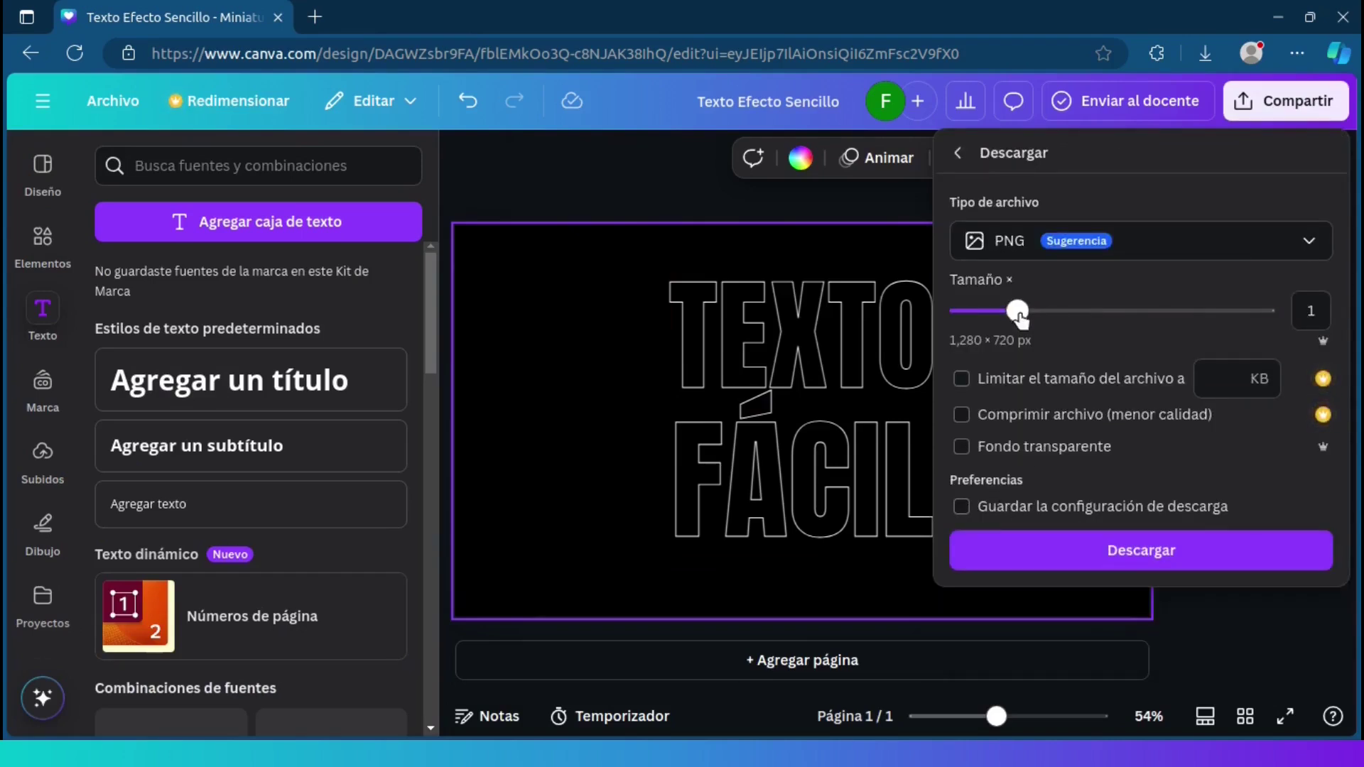
{"action": "left_click_drag", "start_coordinate": [1017, 311], "coordinate": [1076, 311]}
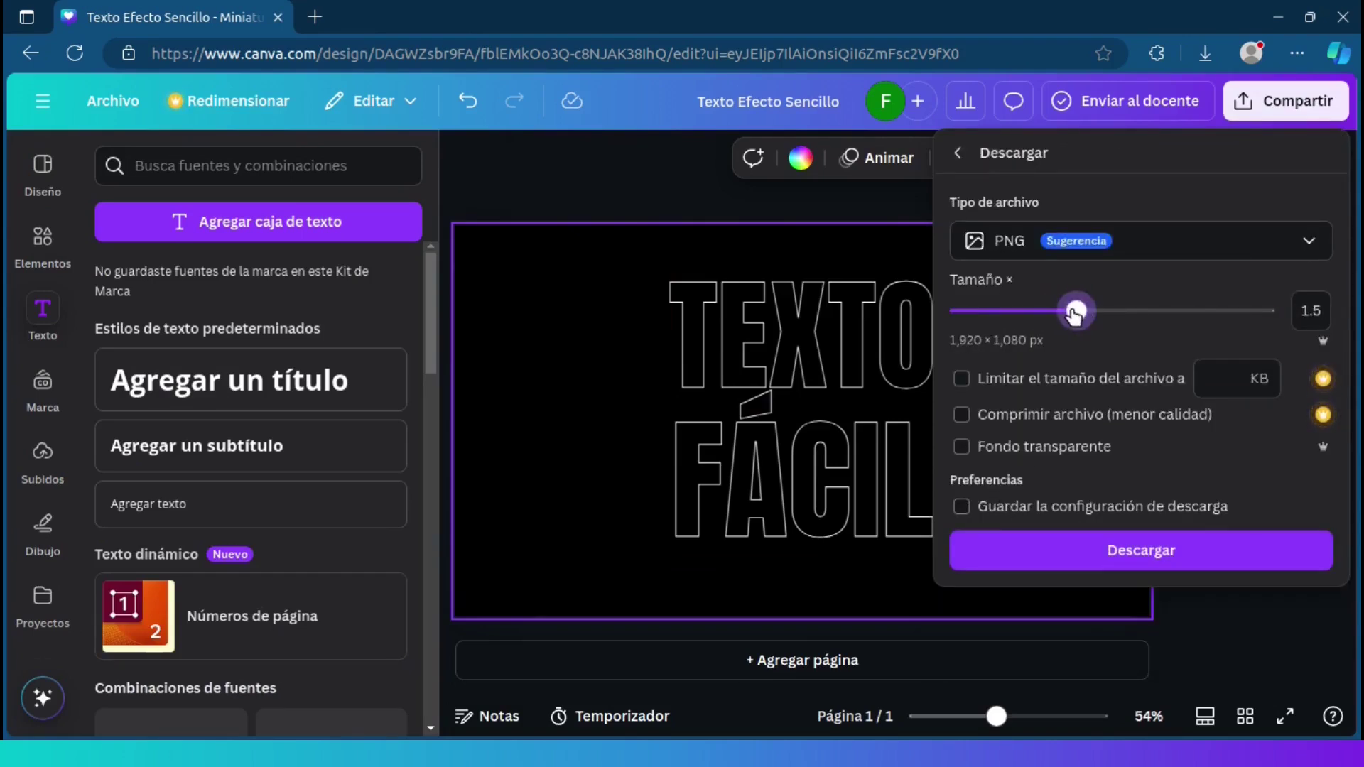
{"action": "left_click", "coordinate": [1107, 552]}
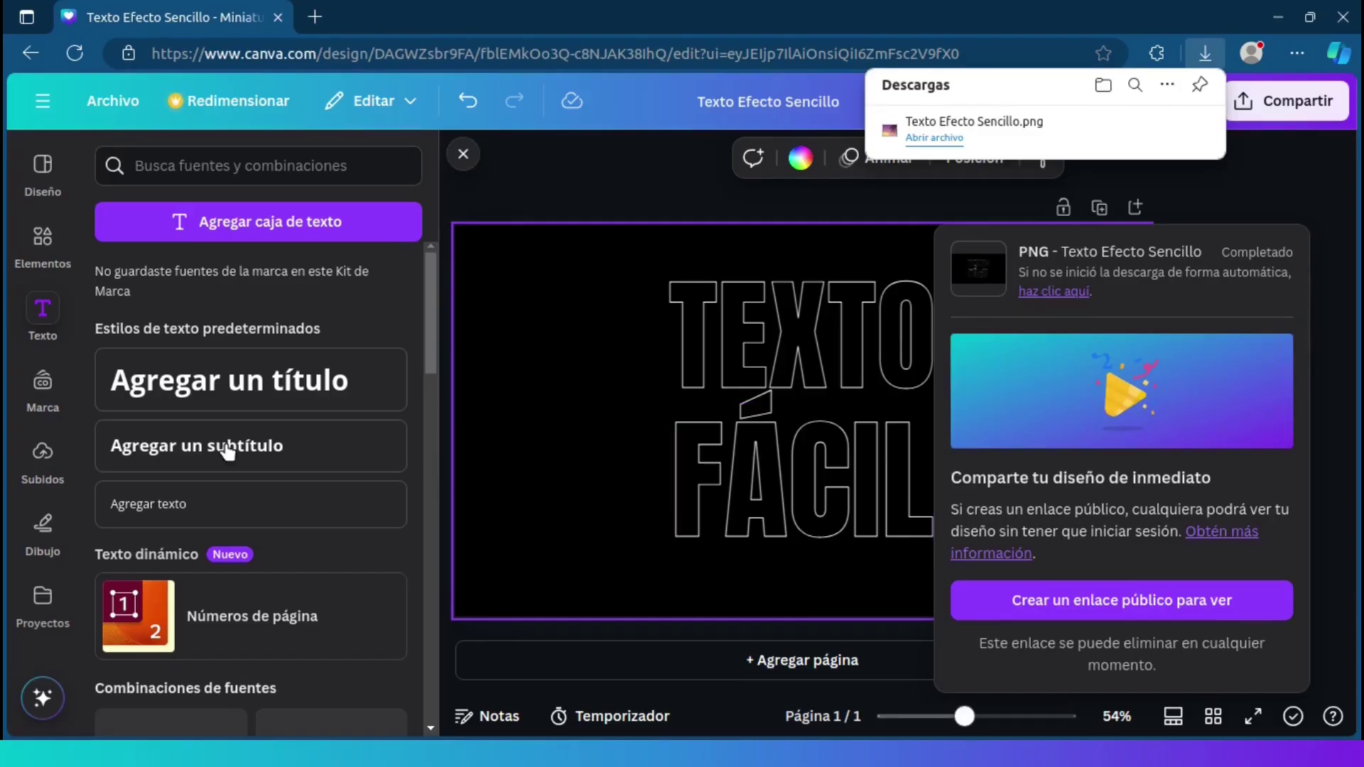
- Upload the downloaded 'Texto Efecto Sencillo.png' into the Subidos panel
{"action": "left_click", "coordinate": [46, 460]}
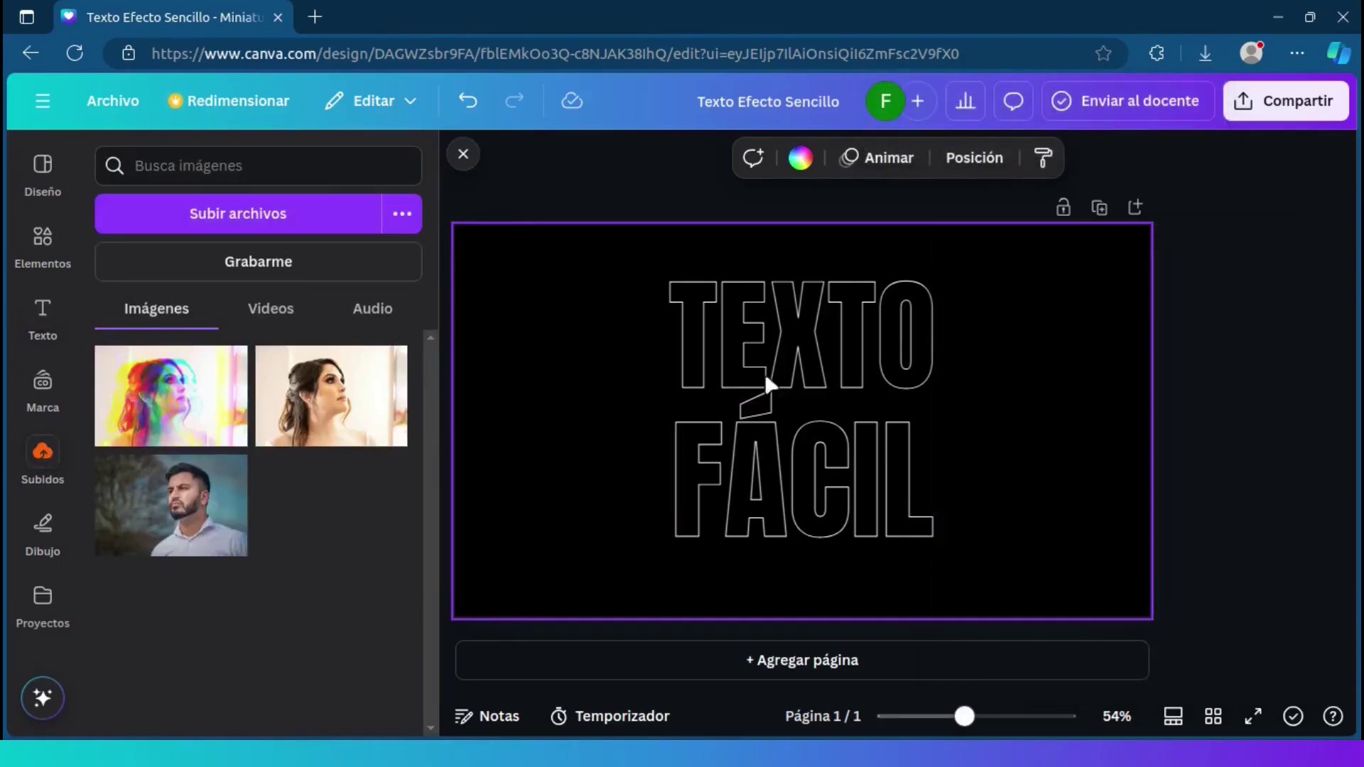
{"action": "left_click", "coordinate": [1206, 54]}
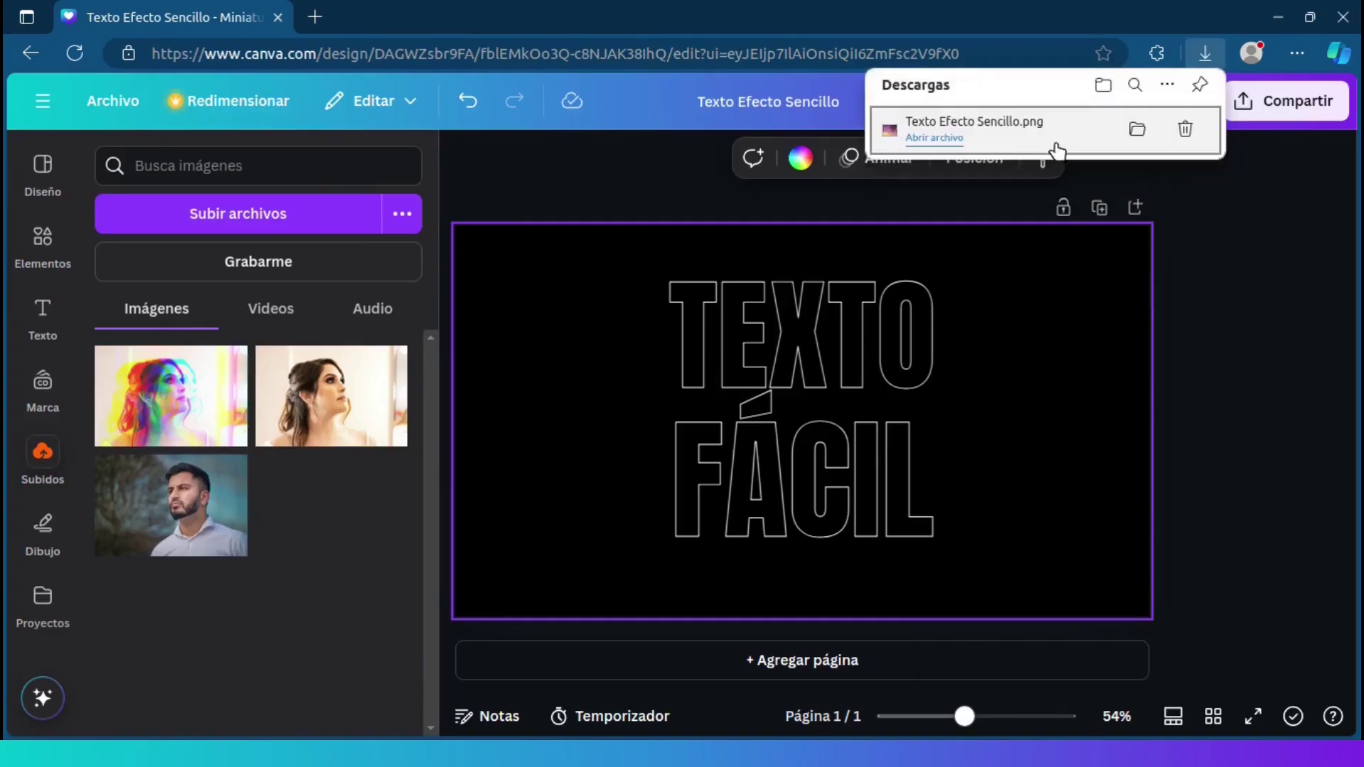
{"action": "left_click_drag", "start_coordinate": [1023, 135], "coordinate": [292, 489]}
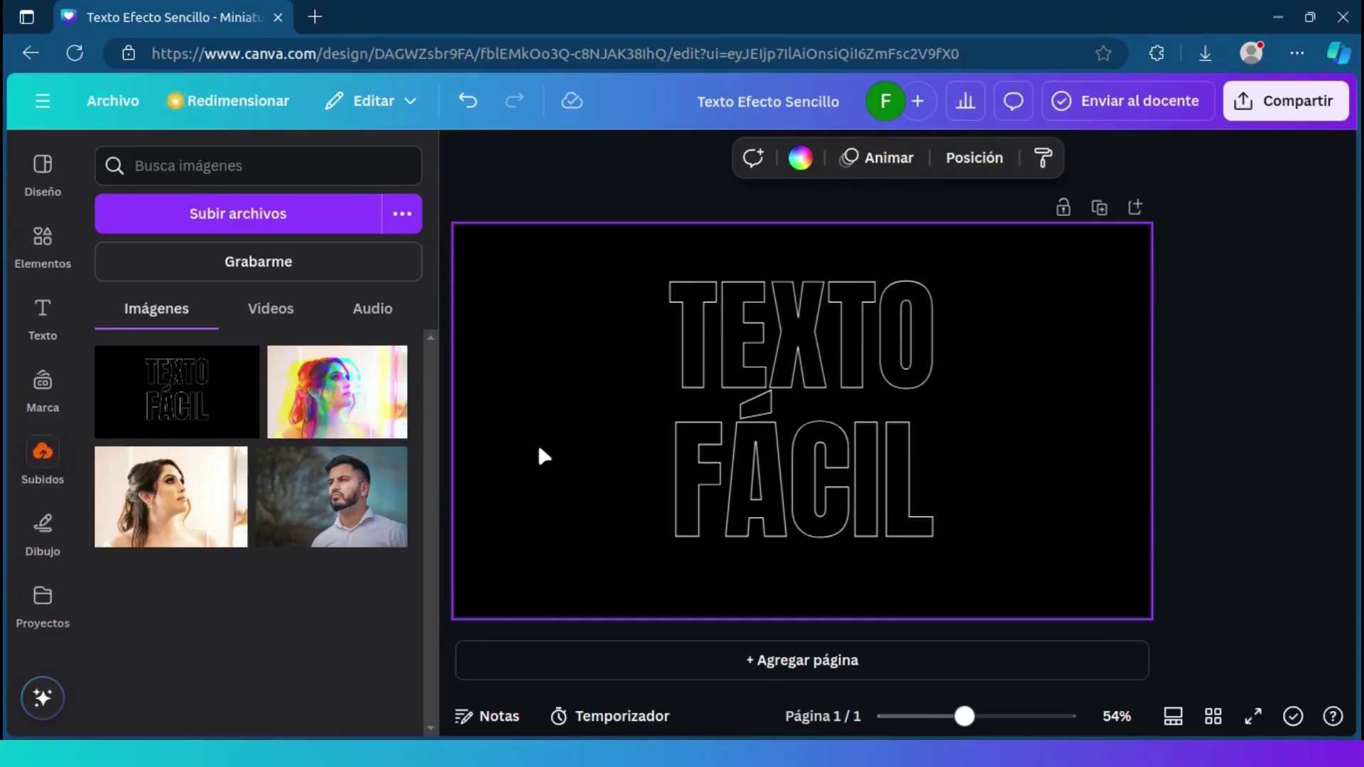
- Set the TEXTO and FÁCIL effects to Ninguno, making both solid white again
{"action": "left_click", "coordinate": [719, 355]}
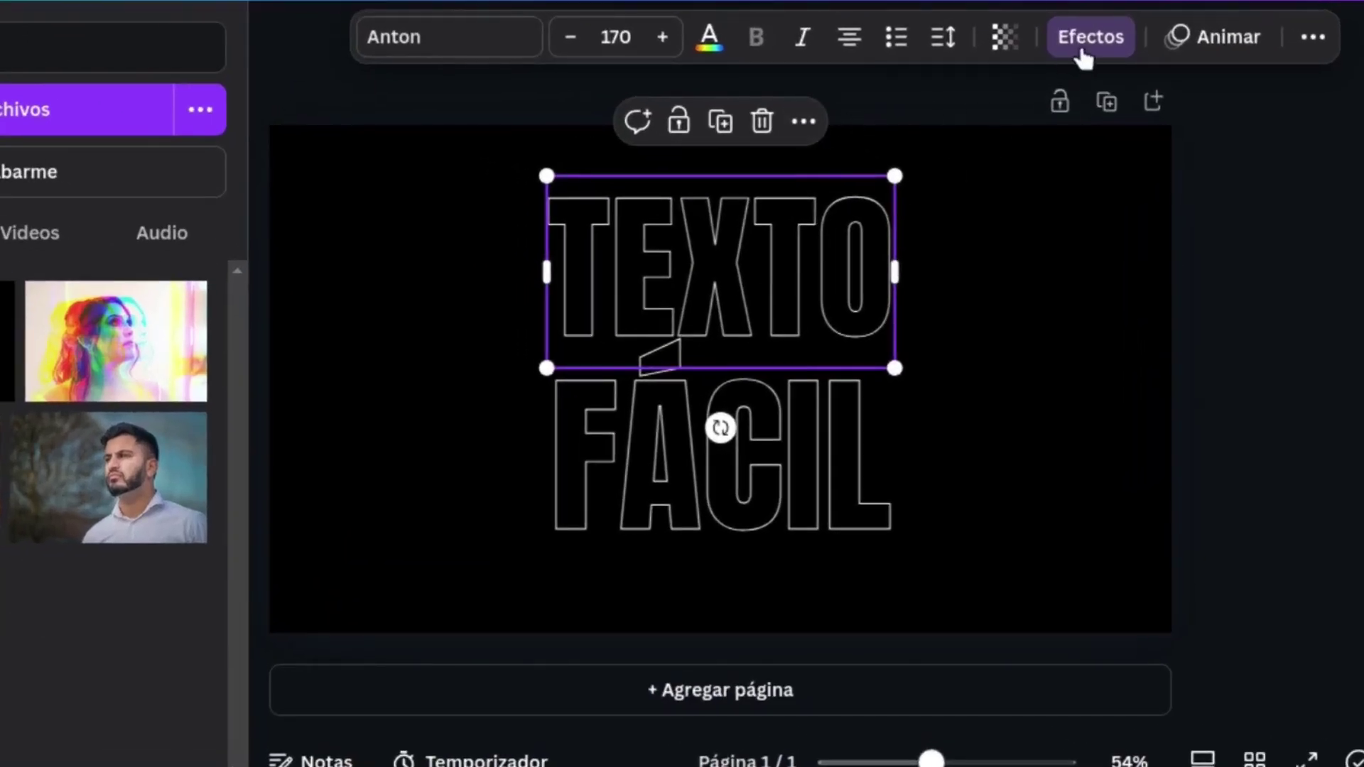
{"action": "left_click", "coordinate": [1085, 43]}
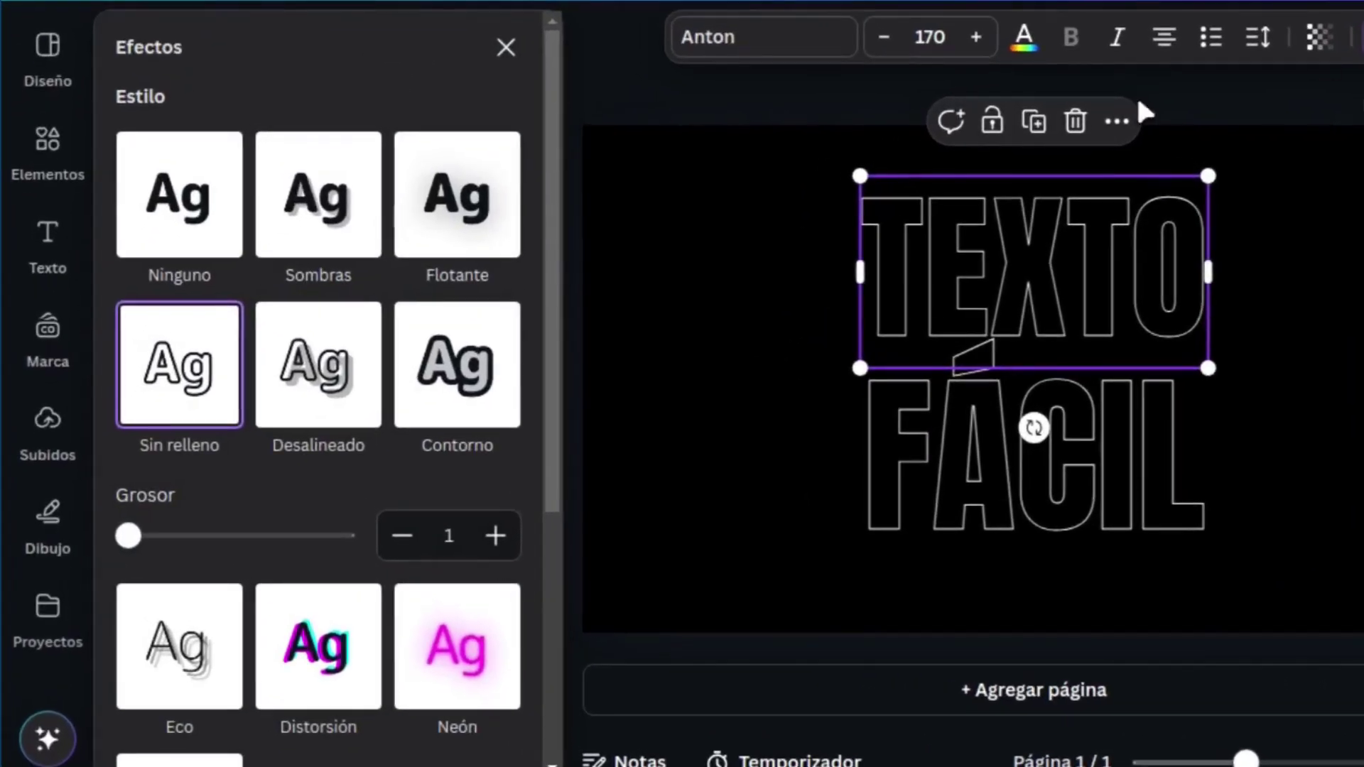
{"action": "left_click", "coordinate": [206, 223]}
{"action": "left_click", "coordinate": [684, 484]}
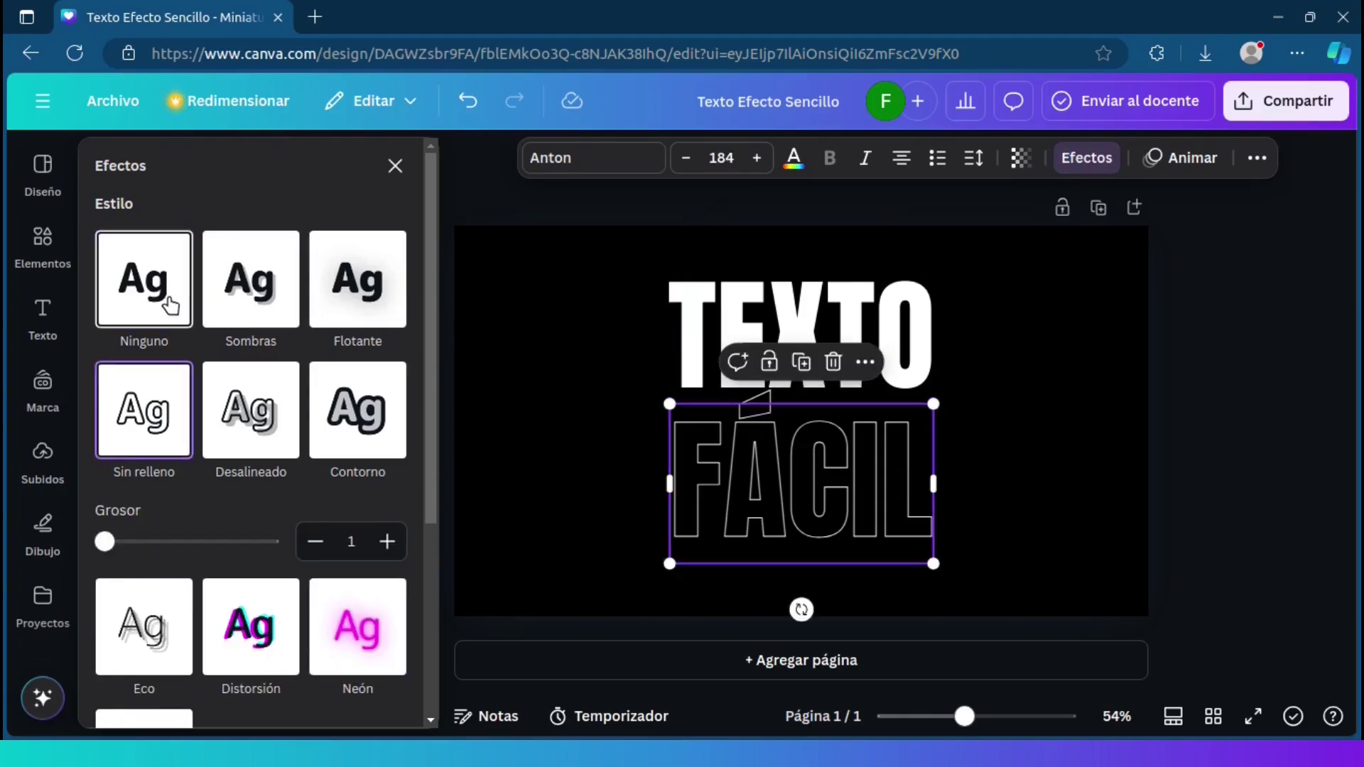
{"action": "left_click", "coordinate": [171, 306]}
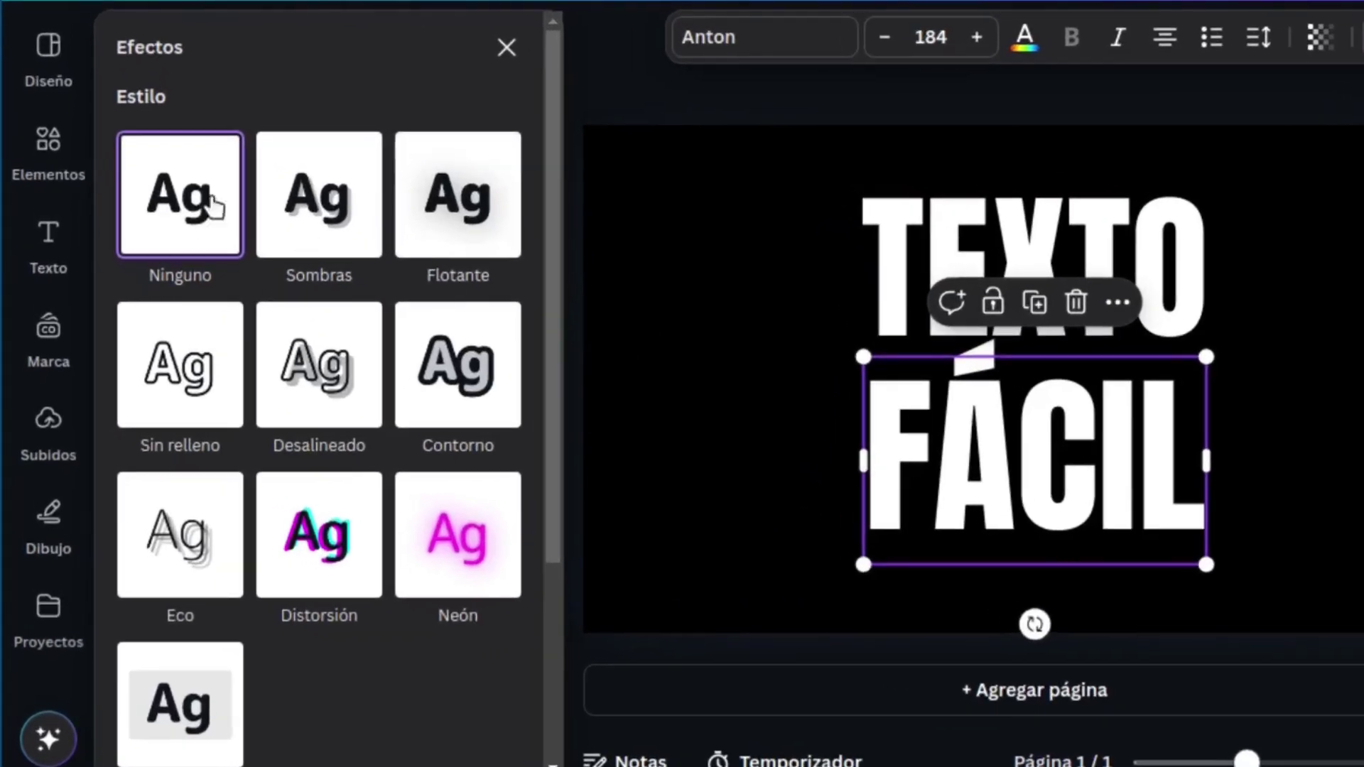
{"action": "left_click", "coordinate": [48, 138]}
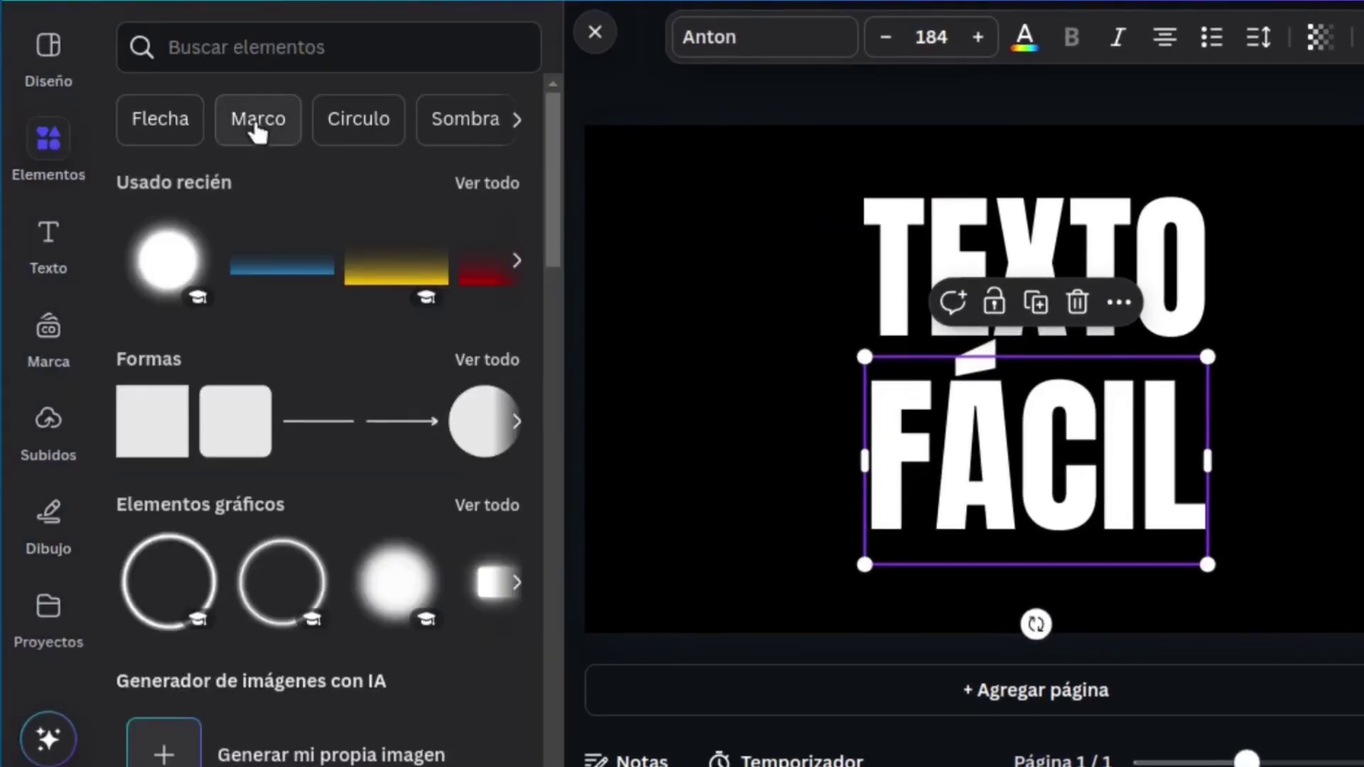
- Search Elementos for 'triangulo' frames and add the right-triangle frame to the page
{"action": "left_click", "coordinate": [257, 120]}
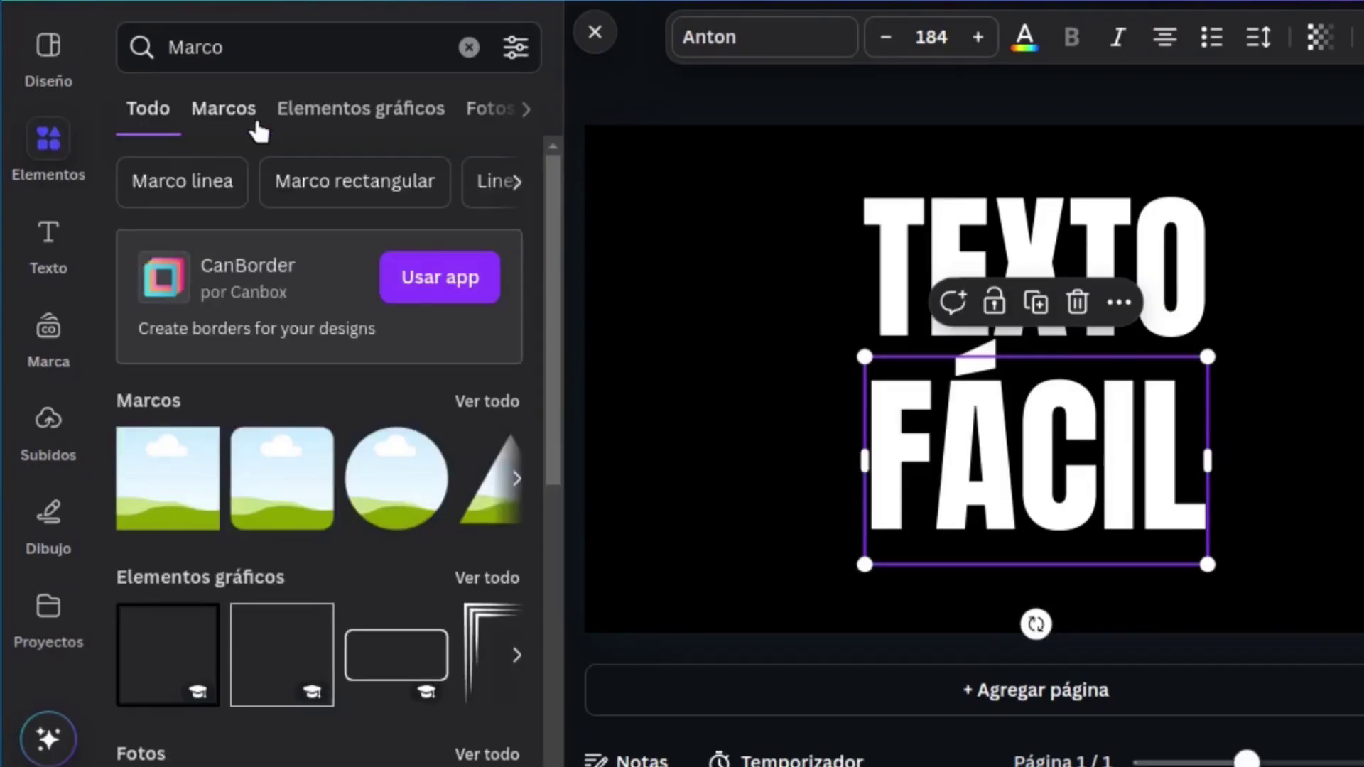
{"action": "left_click", "coordinate": [479, 405]}
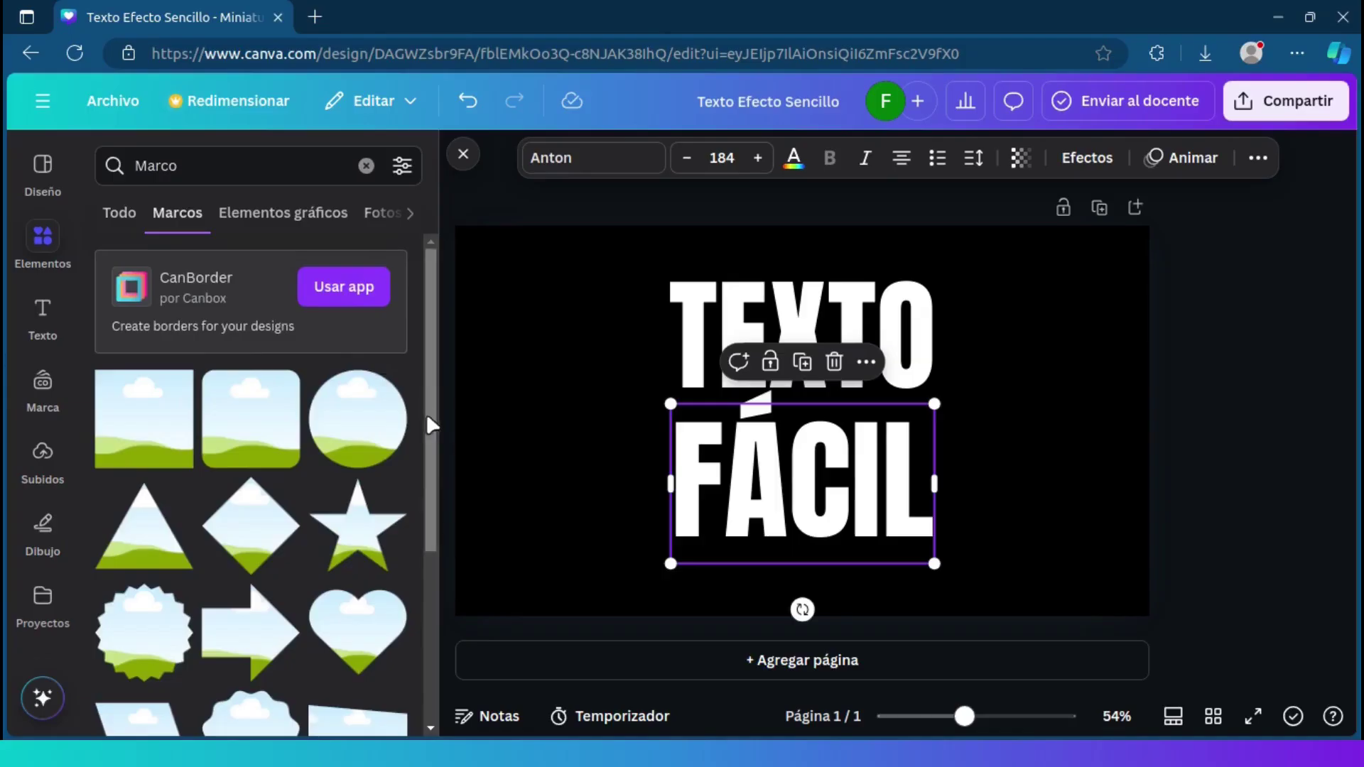
{"action": "mouse_move", "coordinate": [431, 426]}
{"action": "left_mouse_down"}
{"action": "mouse_move", "coordinate": [436, 632]}
{"action": "mouse_move", "coordinate": [435, 386]}
{"action": "left_mouse_up"}
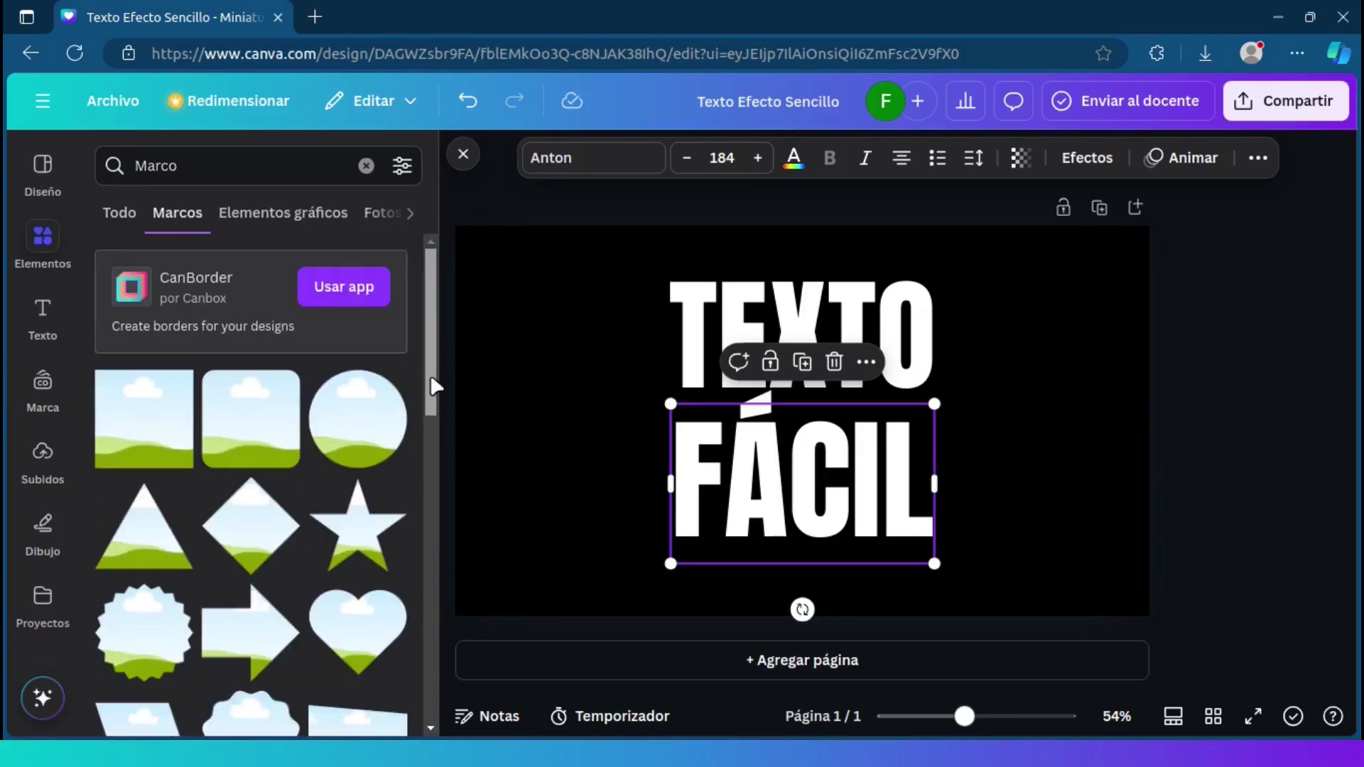
{"action": "double_click", "coordinate": [185, 167]}
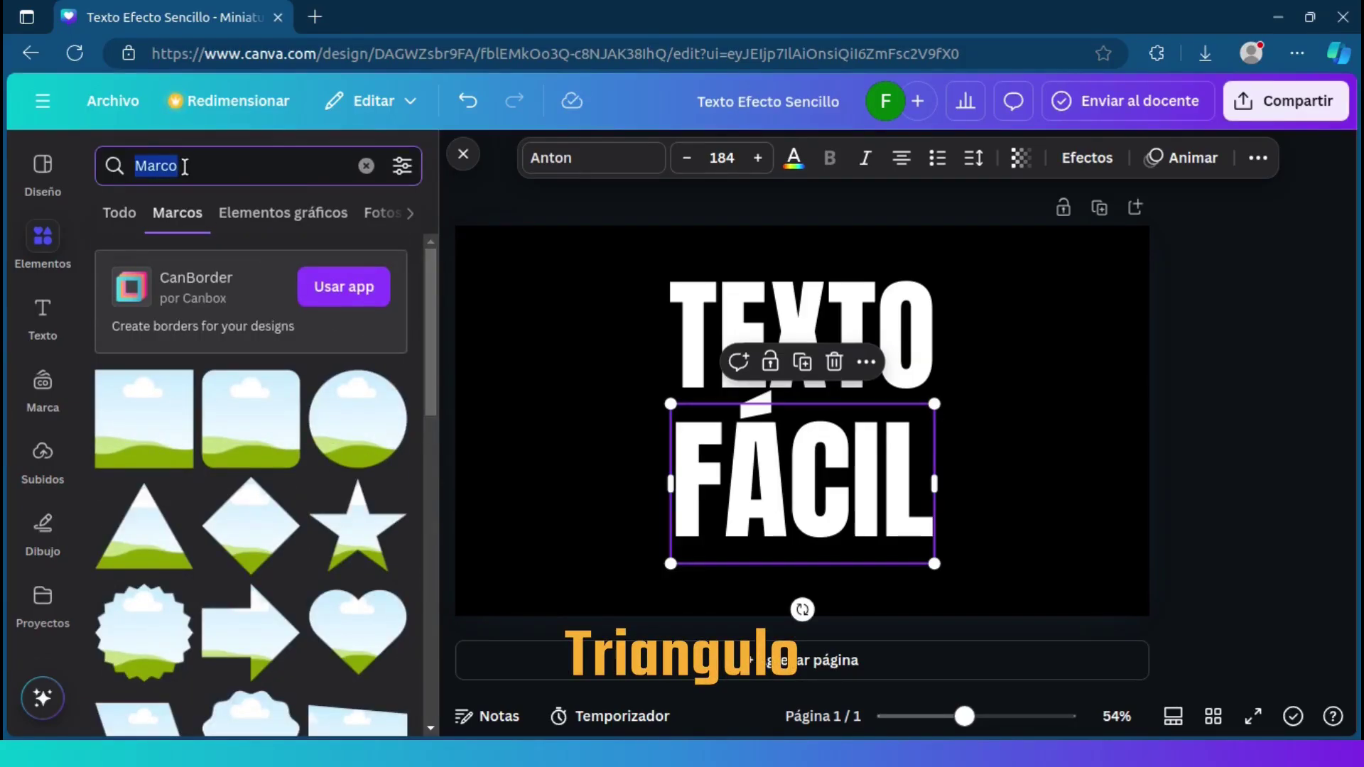
{"action": "type", "text": "triangi"}
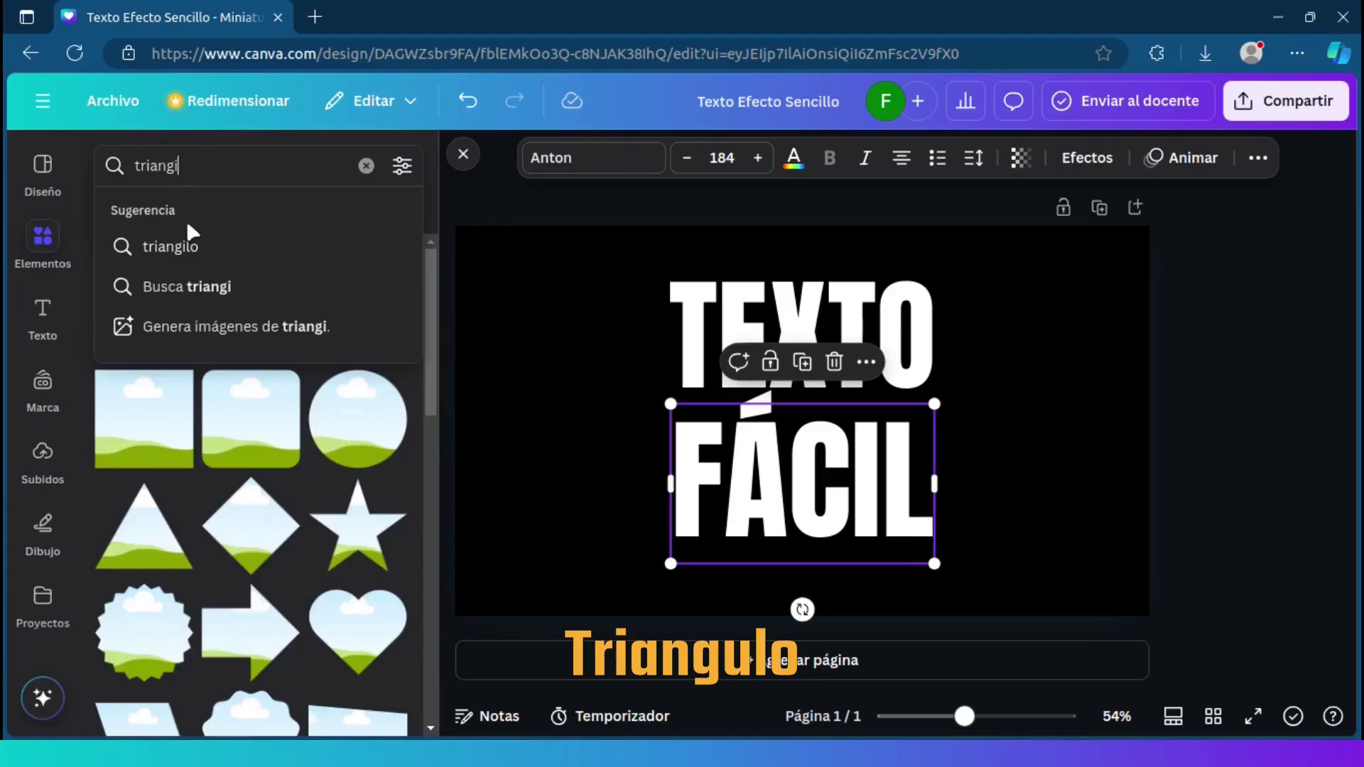
{"action": "key", "text": "BackSpace"}
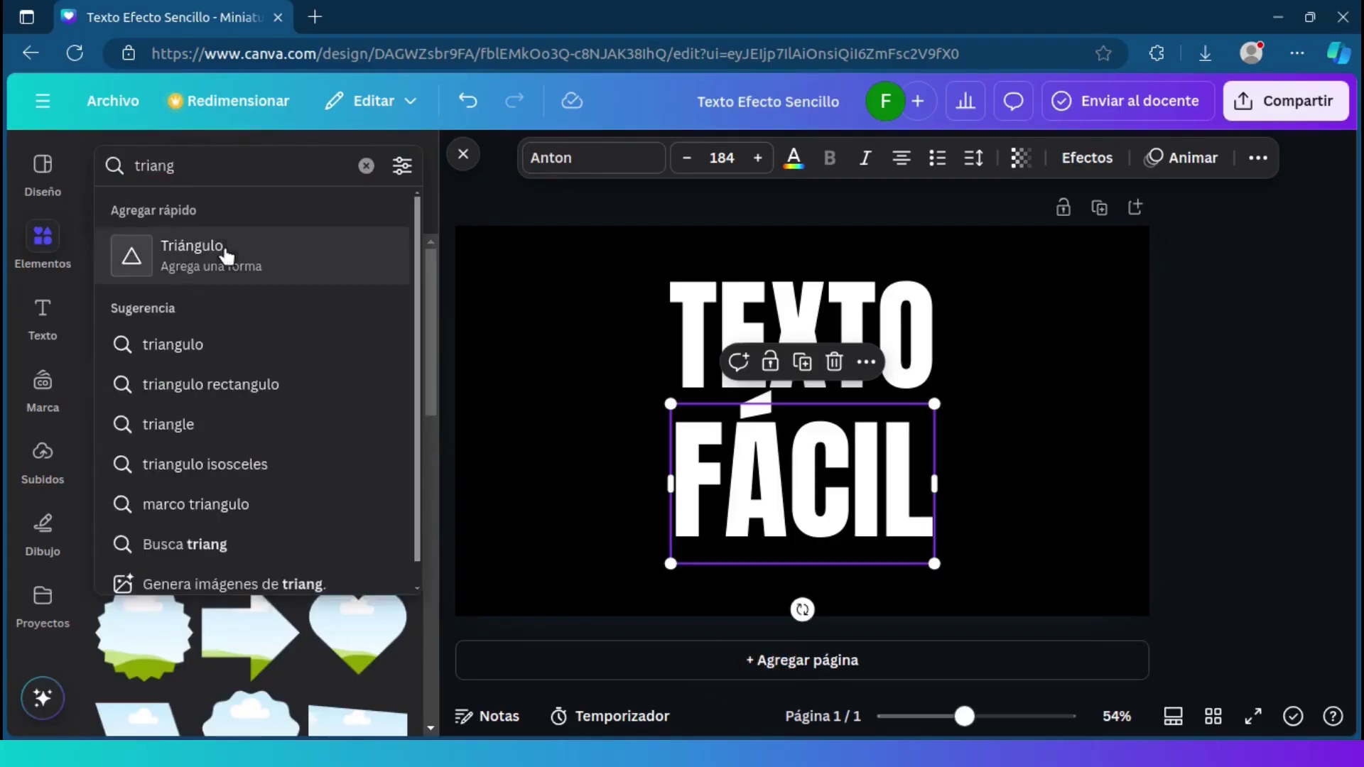
{"action": "left_click", "coordinate": [198, 348]}
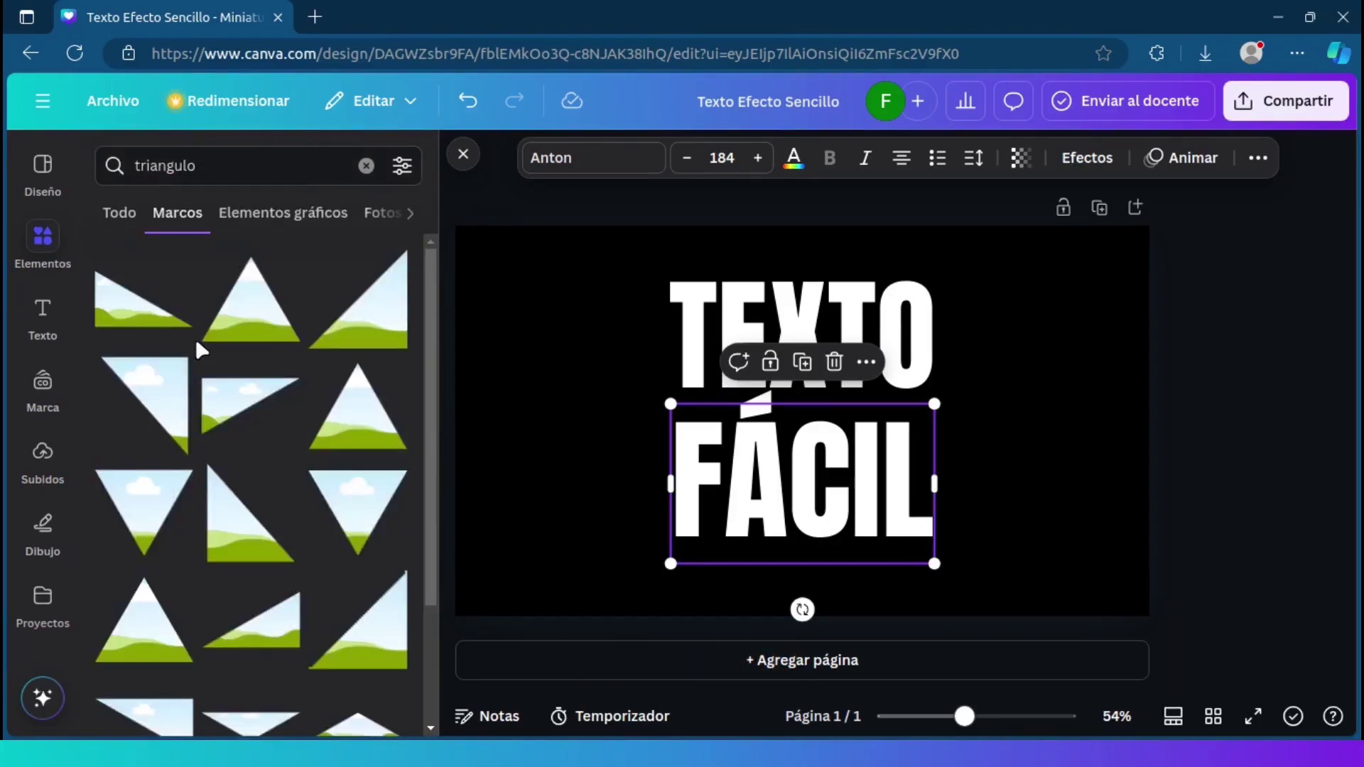
{"action": "left_click_drag", "start_coordinate": [435, 326], "coordinate": [438, 407]}
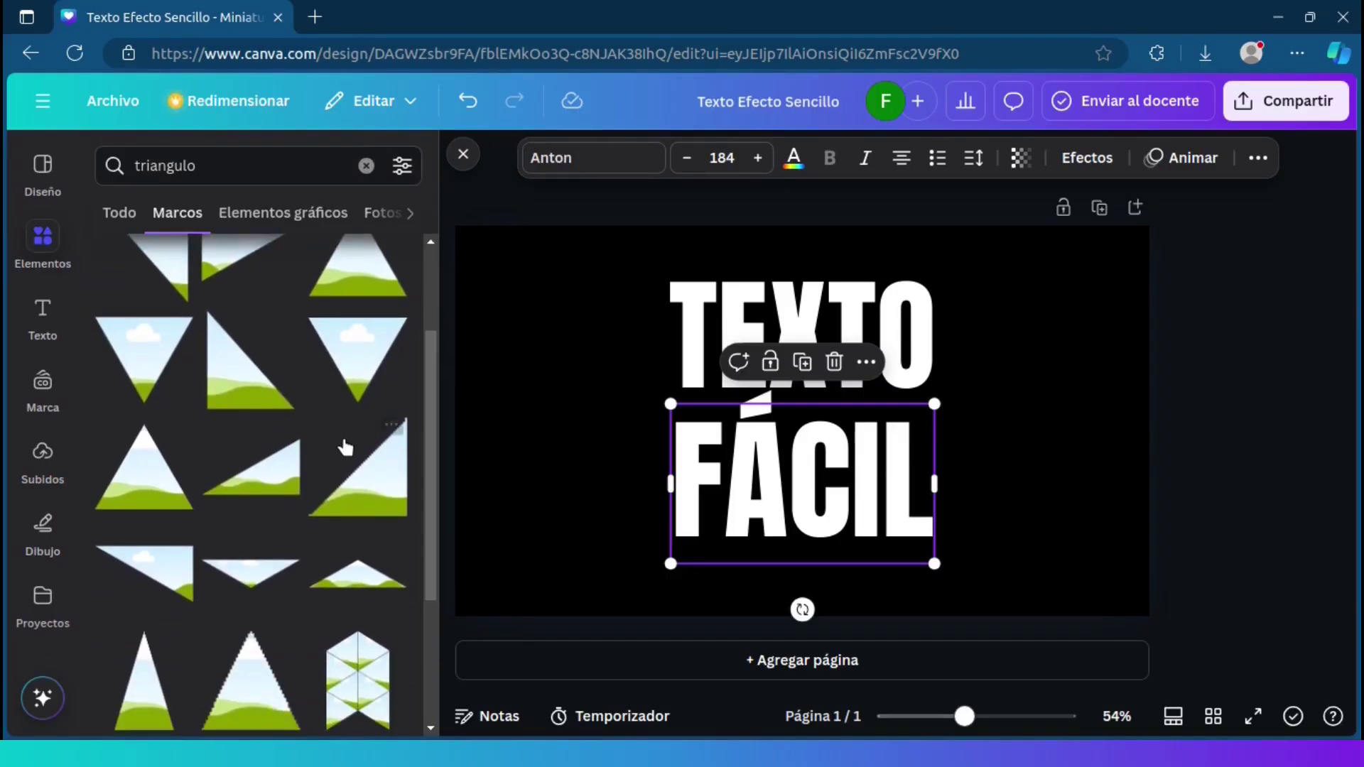
{"action": "left_click", "coordinate": [277, 492]}
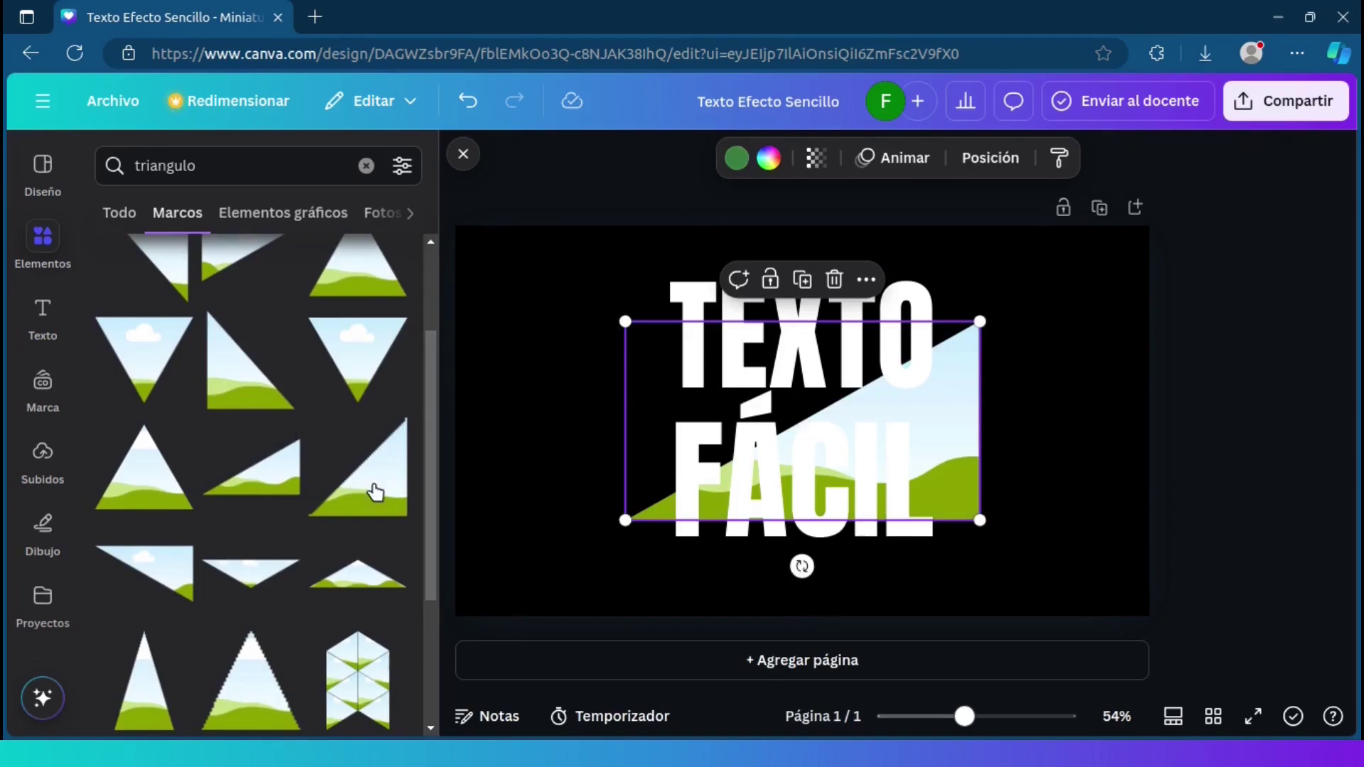
- Stretch the triangle frame corner-to-corner across the page and bring it in front of the text
{"action": "left_click_drag", "start_coordinate": [977, 321], "coordinate": [1149, 226]}
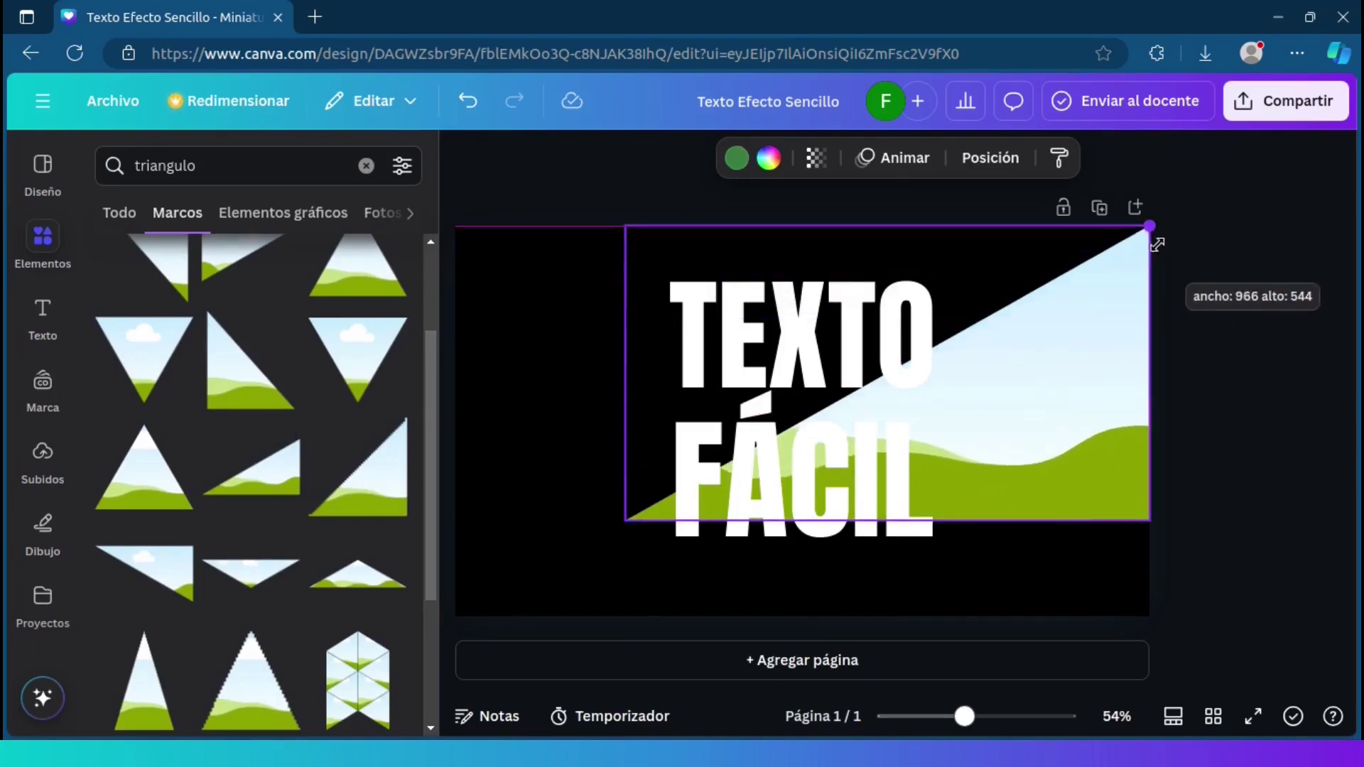
{"action": "left_click_drag", "start_coordinate": [623, 522], "coordinate": [454, 617]}
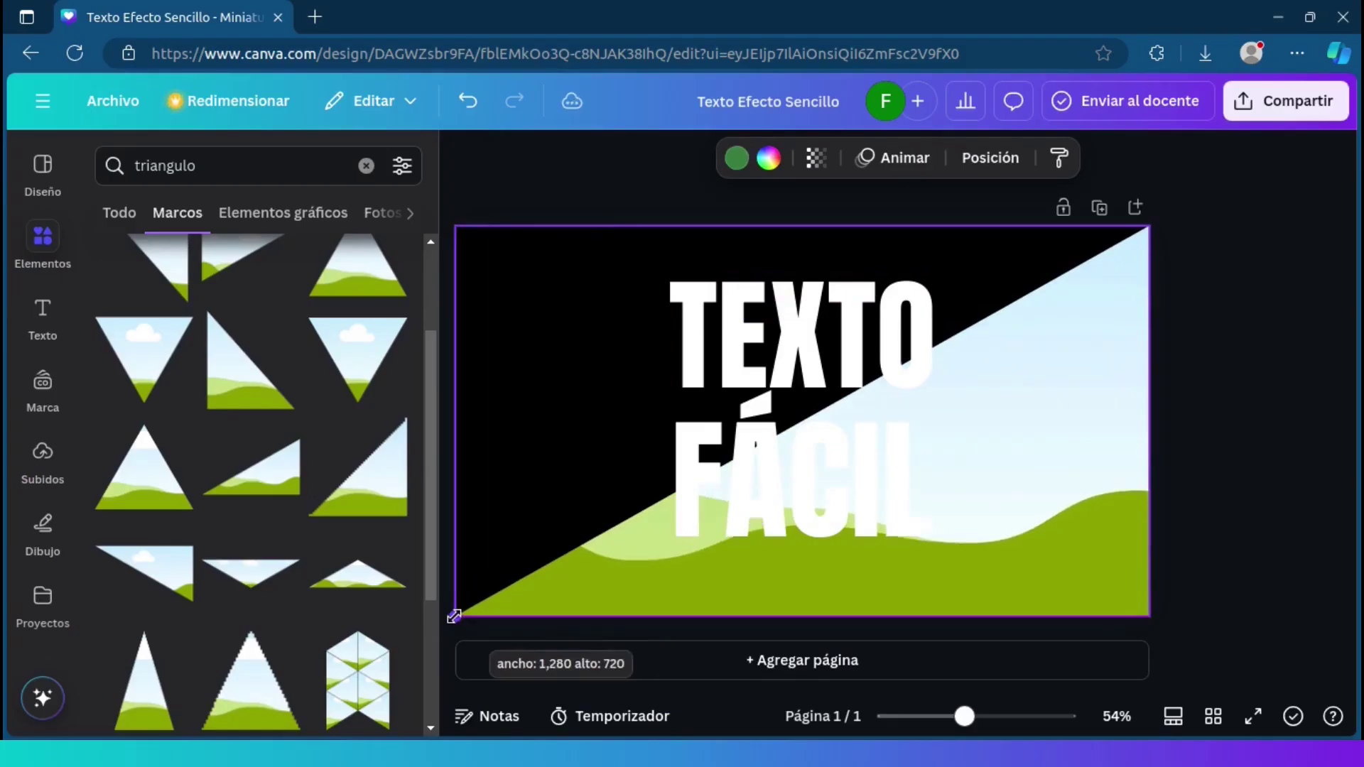
{"action": "right_click", "coordinate": [645, 597]}
{"action": "mouse_move", "coordinate": [710, 484]}
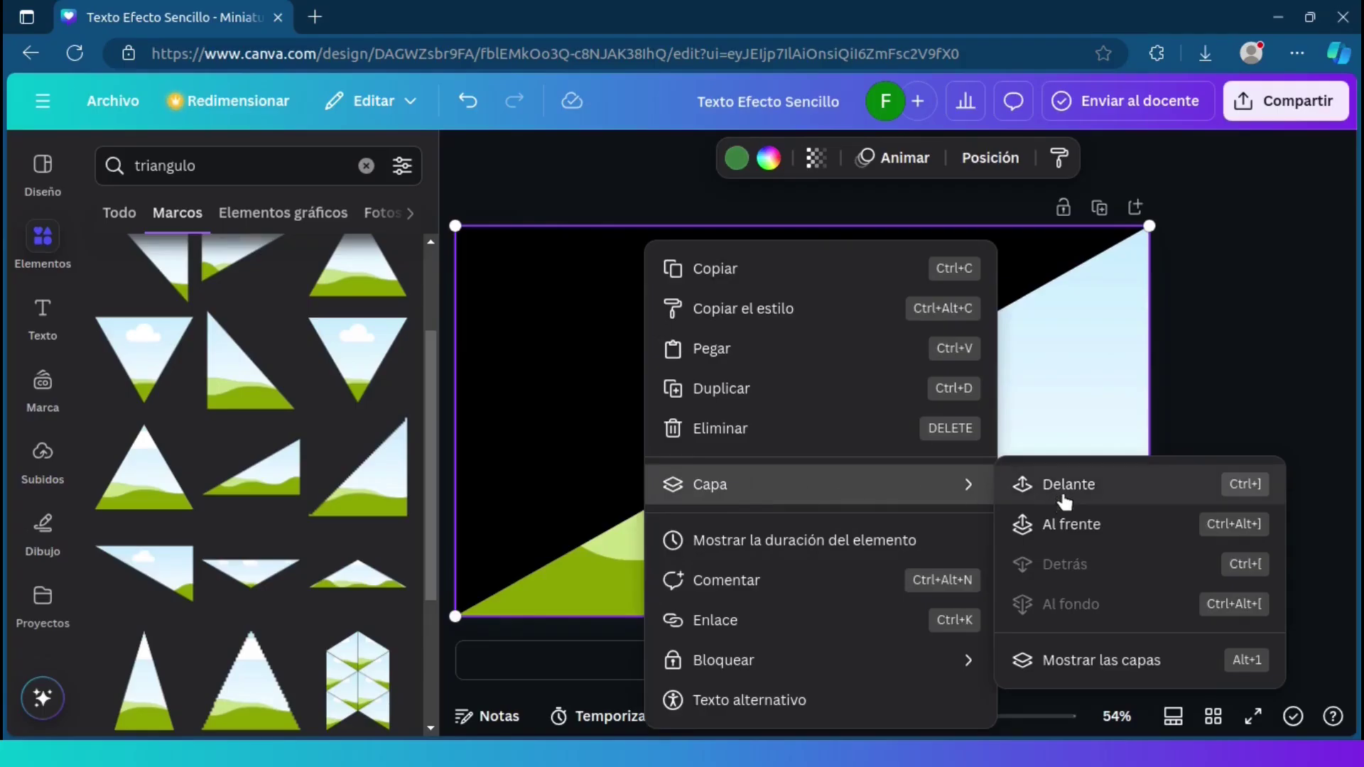
{"action": "left_click", "coordinate": [1063, 529]}
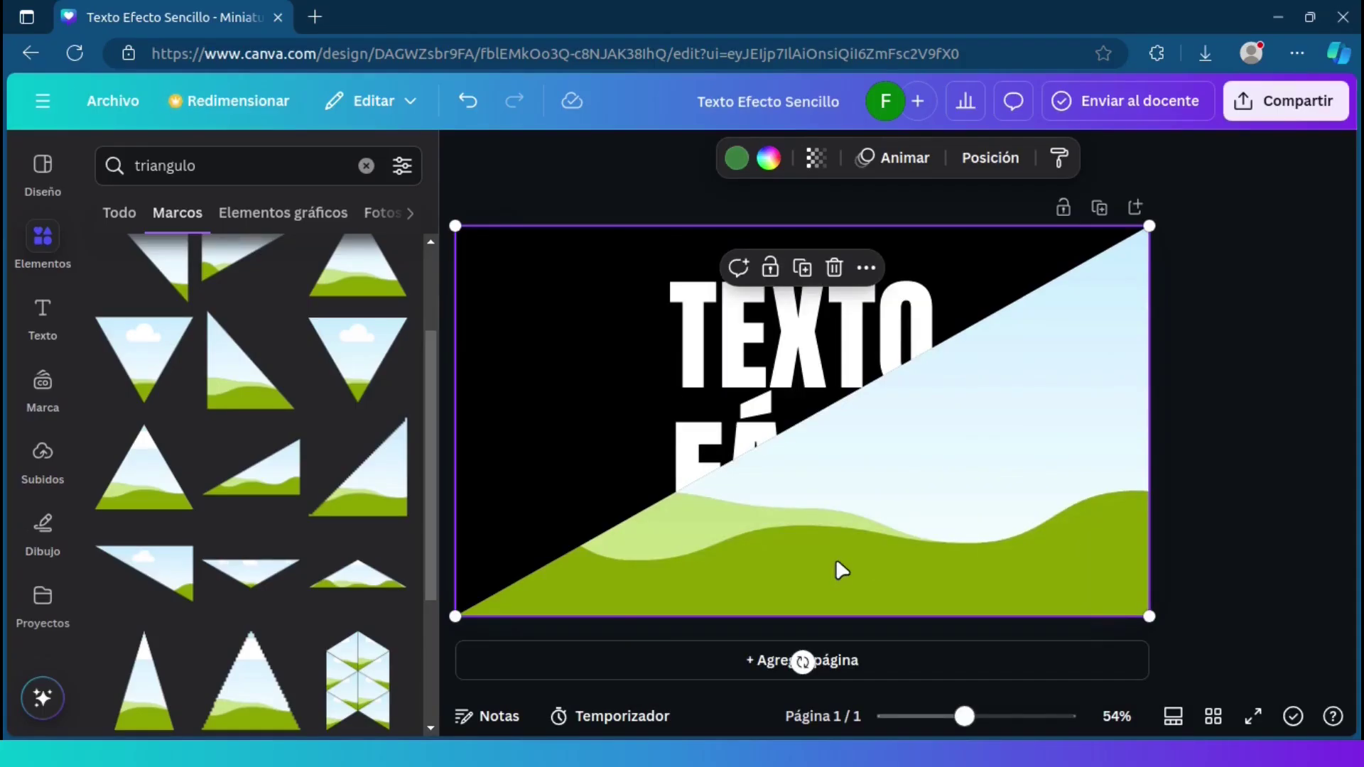
{"action": "left_click", "coordinate": [27, 471]}
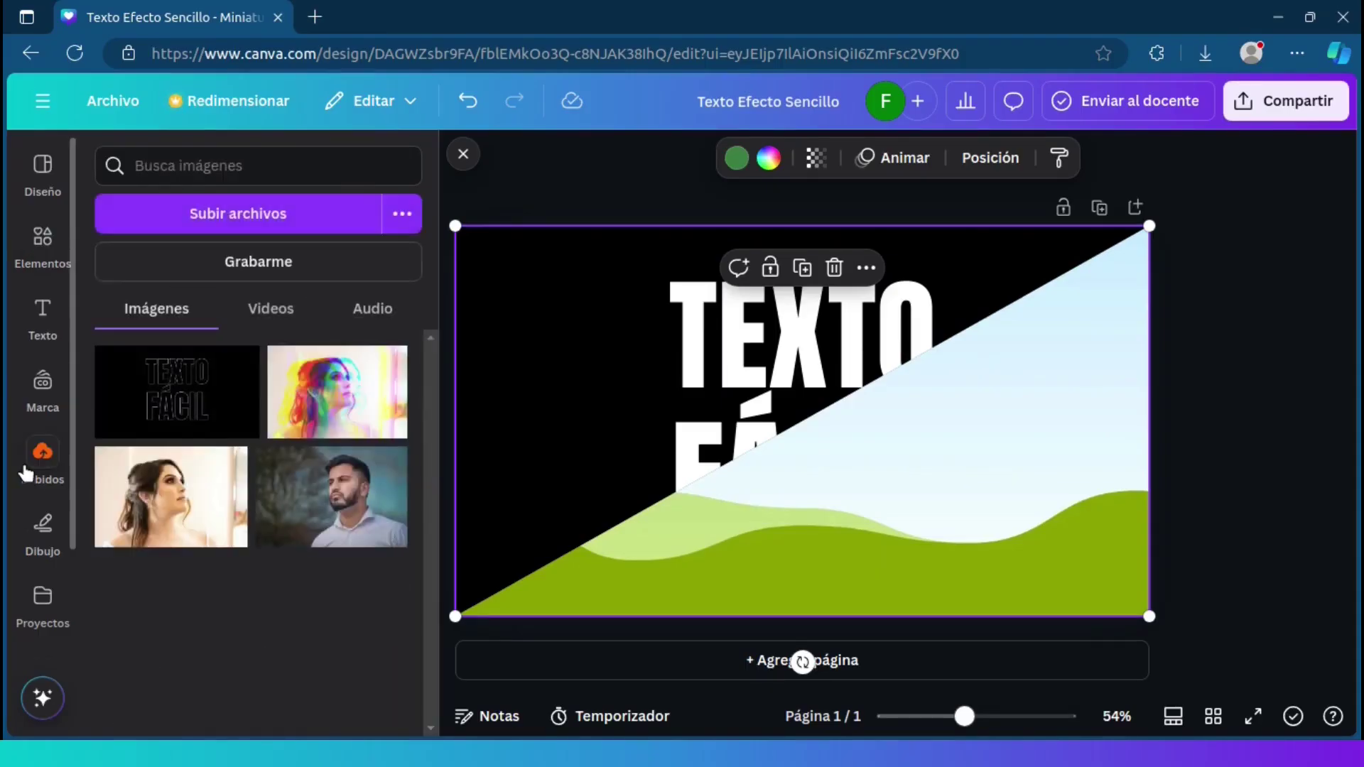
- Fill the triangle frame with the outlined TEXTO FÁCIL image from Subidos
{"action": "left_click_drag", "start_coordinate": [156, 405], "coordinate": [786, 524]}
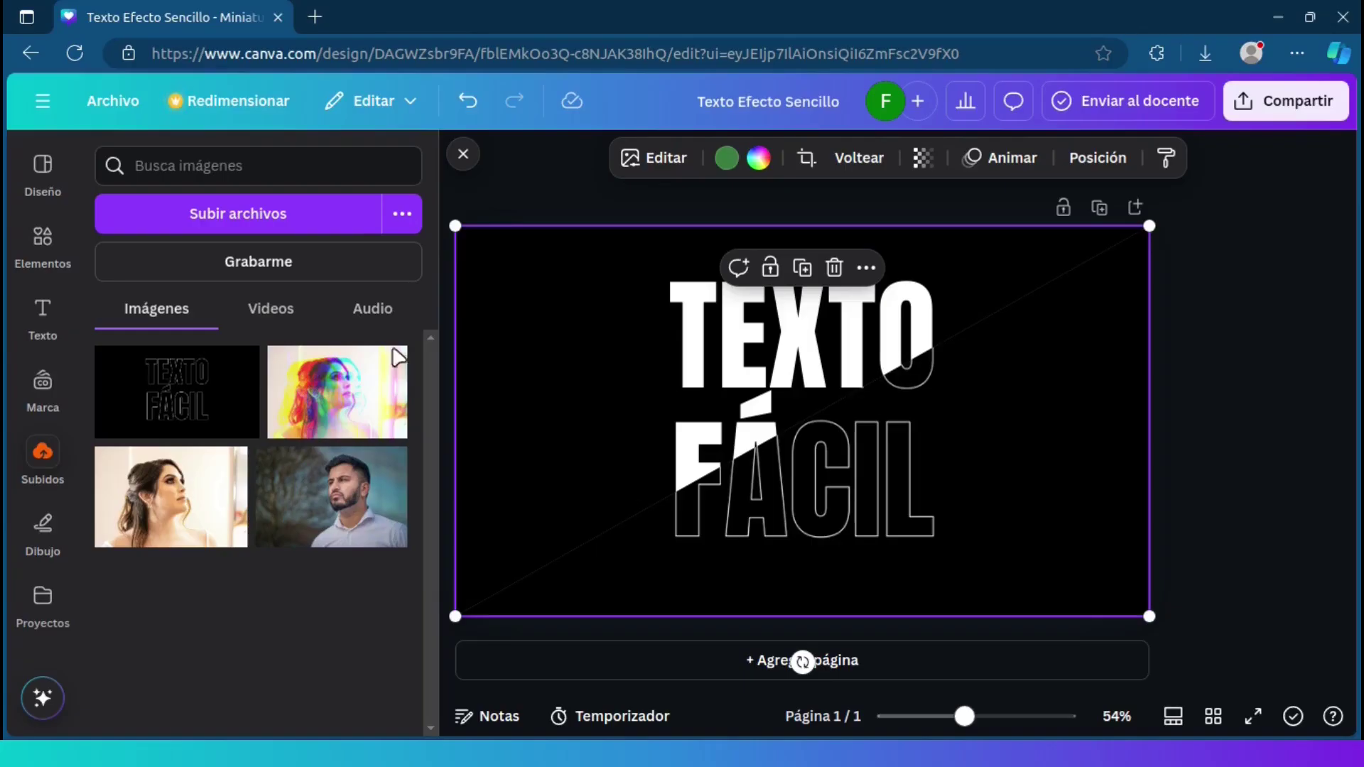
{"action": "left_click", "coordinate": [39, 245]}
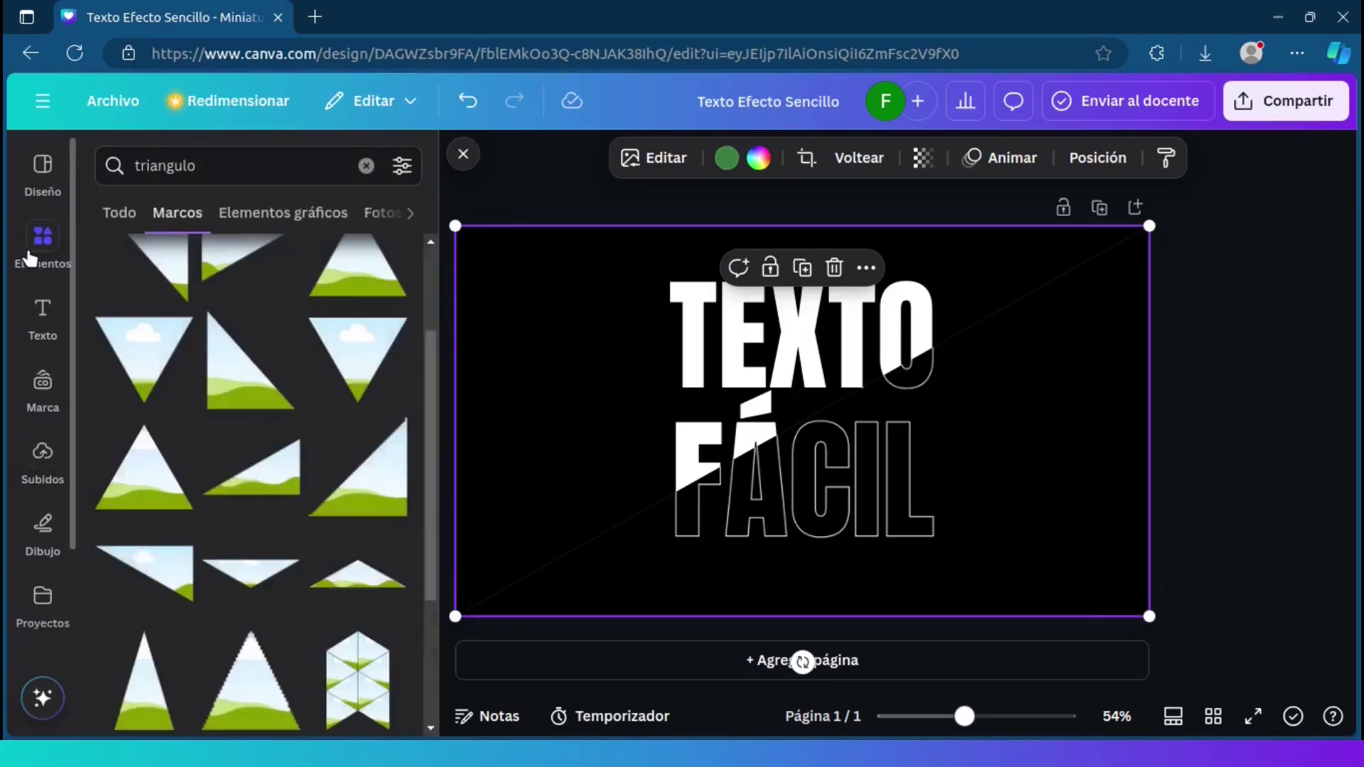
- Add a straight white line from Formas and set its Grosor to about 10
{"action": "left_click", "coordinate": [366, 167]}
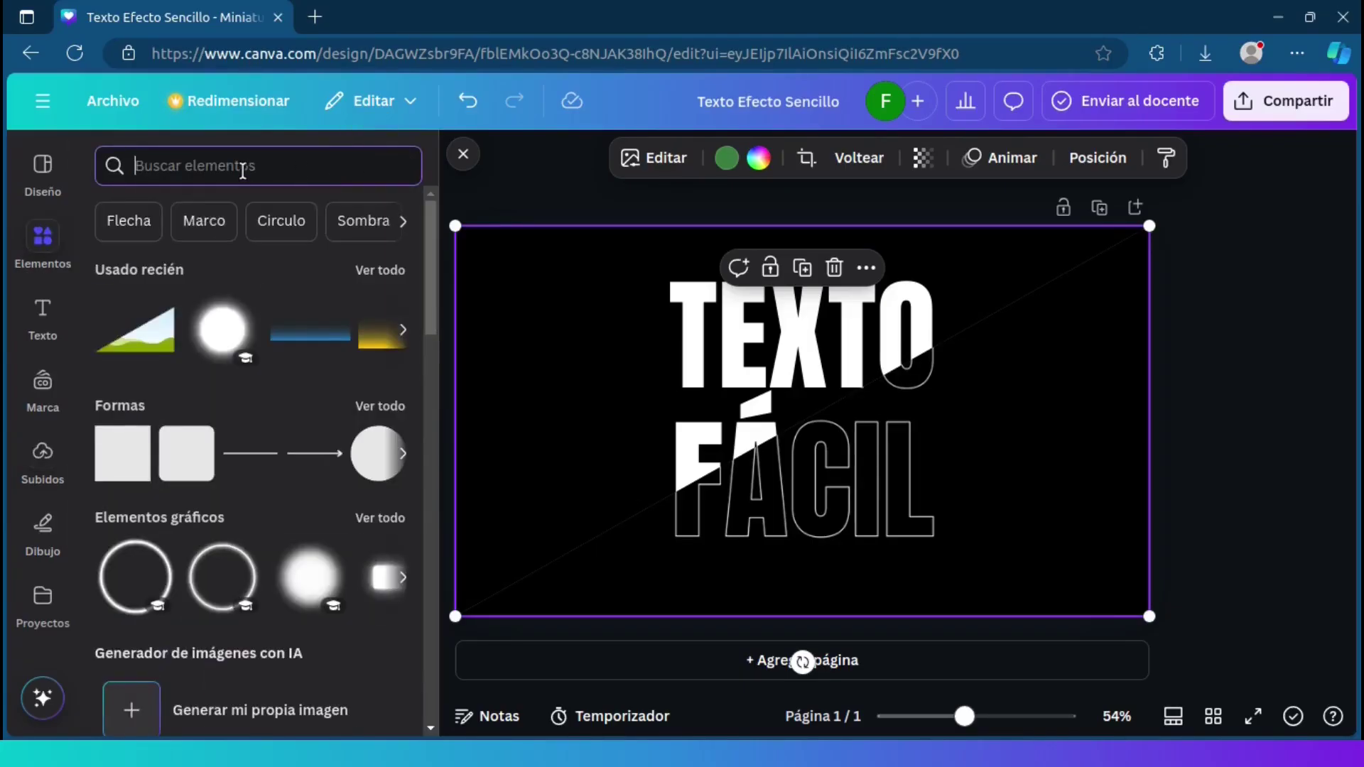
{"action": "left_click", "coordinate": [243, 459]}
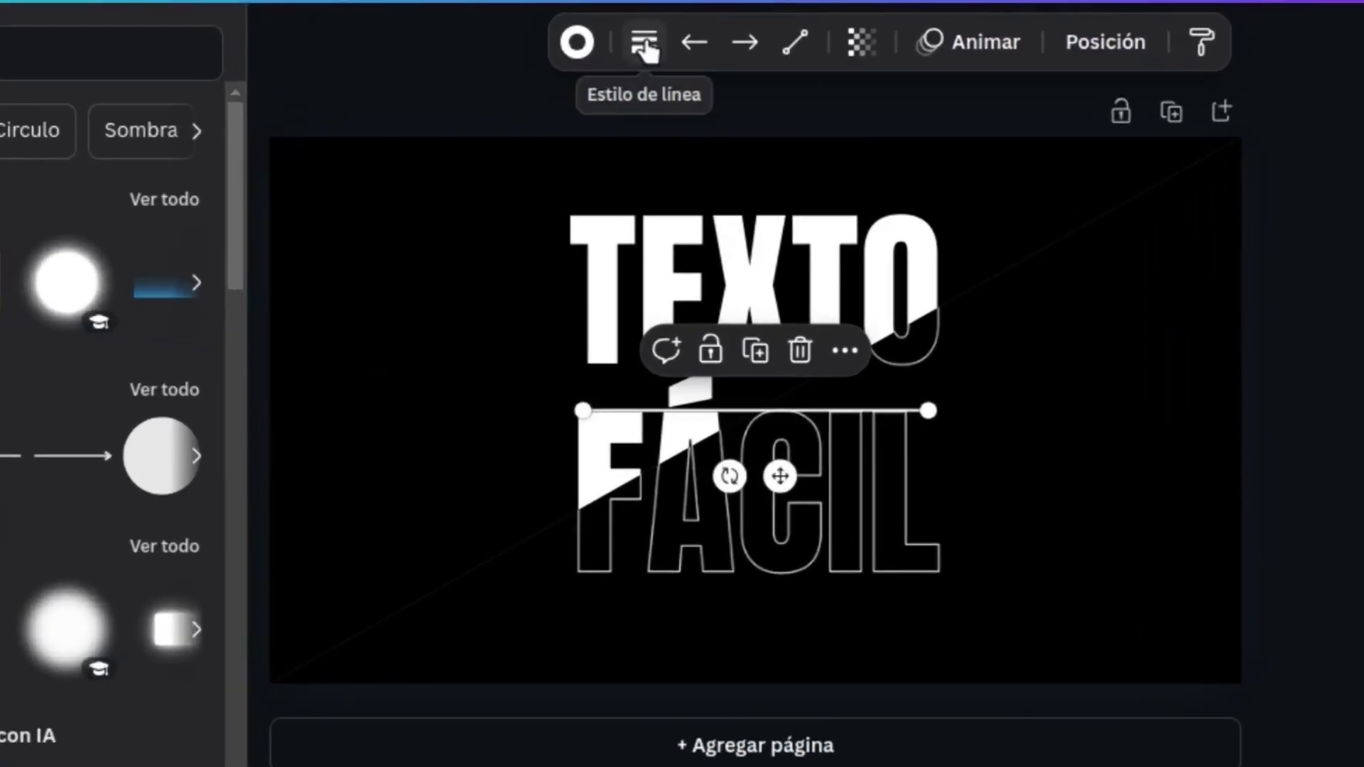
{"action": "left_click", "coordinate": [644, 44]}
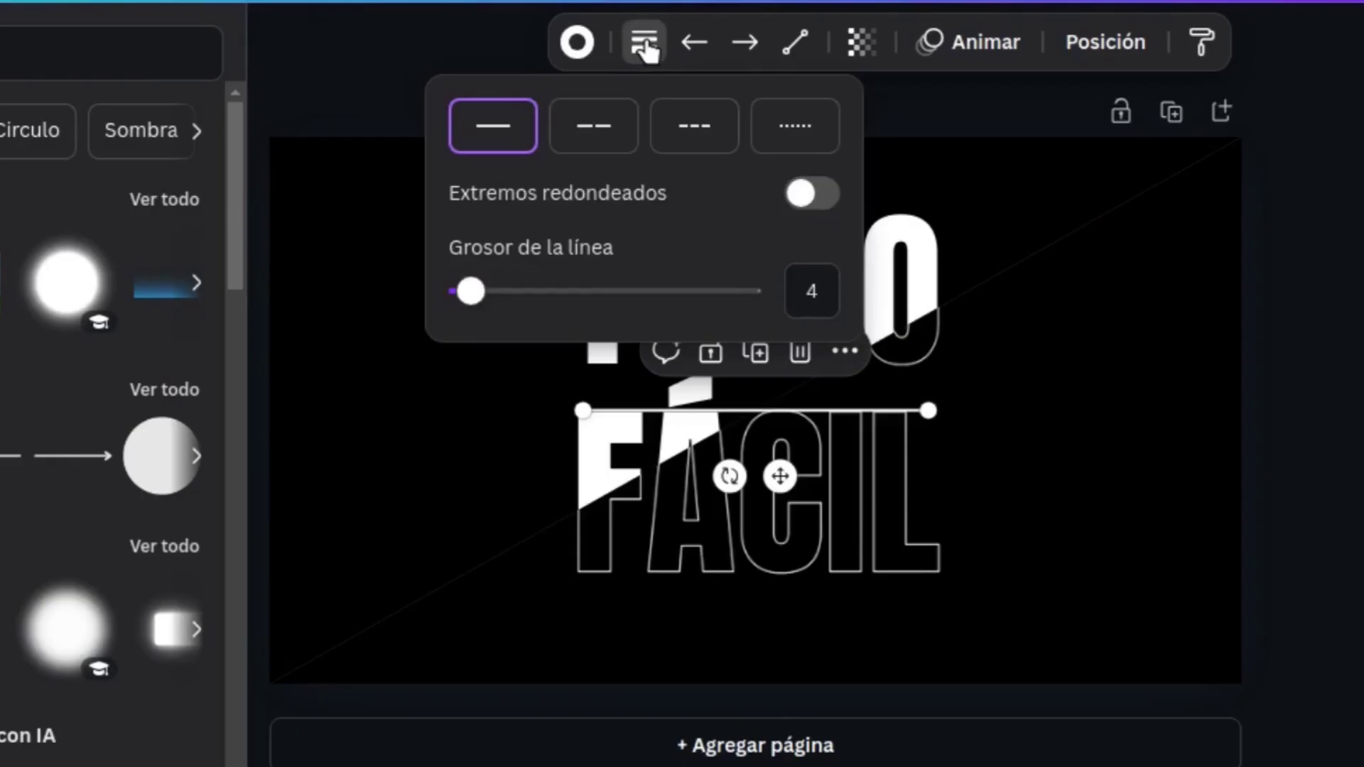
{"action": "left_click_drag", "start_coordinate": [470, 291], "coordinate": [488, 297]}
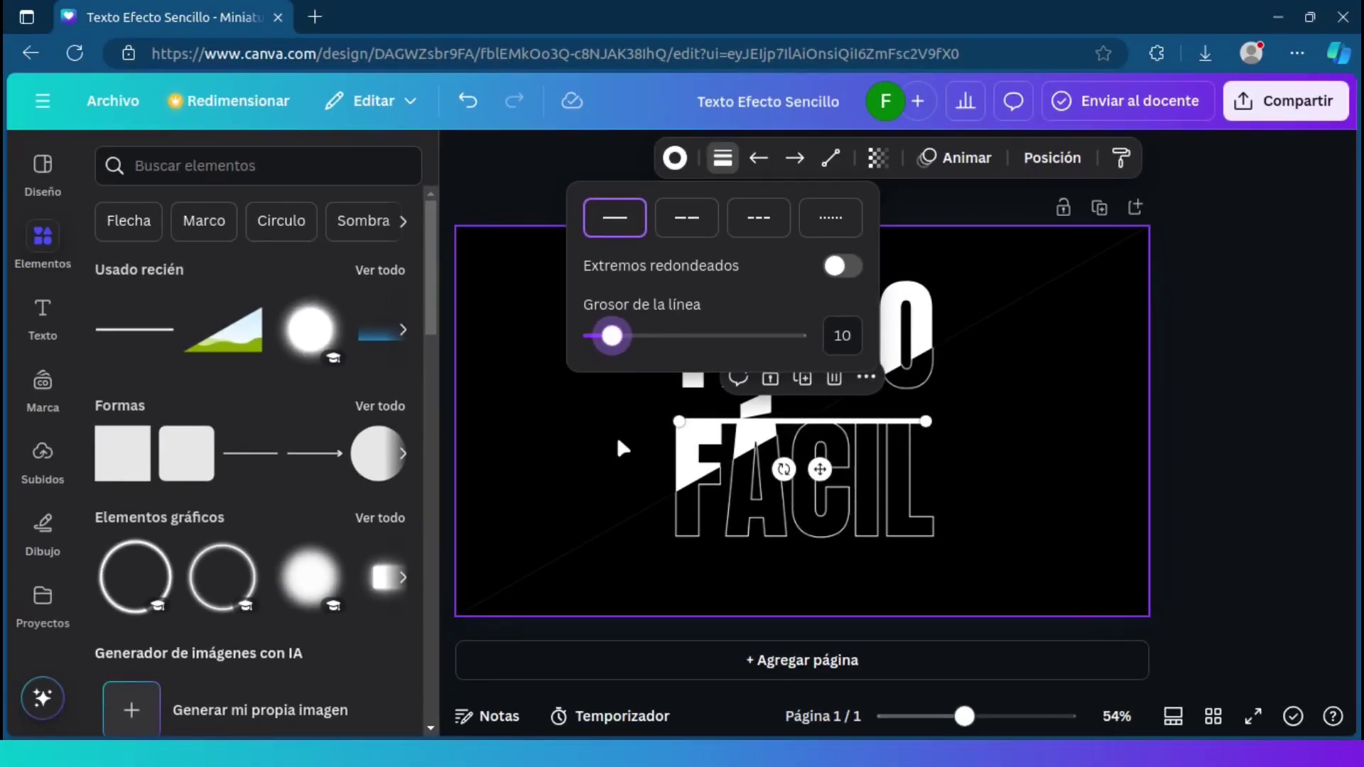
{"action": "left_click", "coordinate": [617, 440]}
{"action": "left_click", "coordinate": [699, 420]}
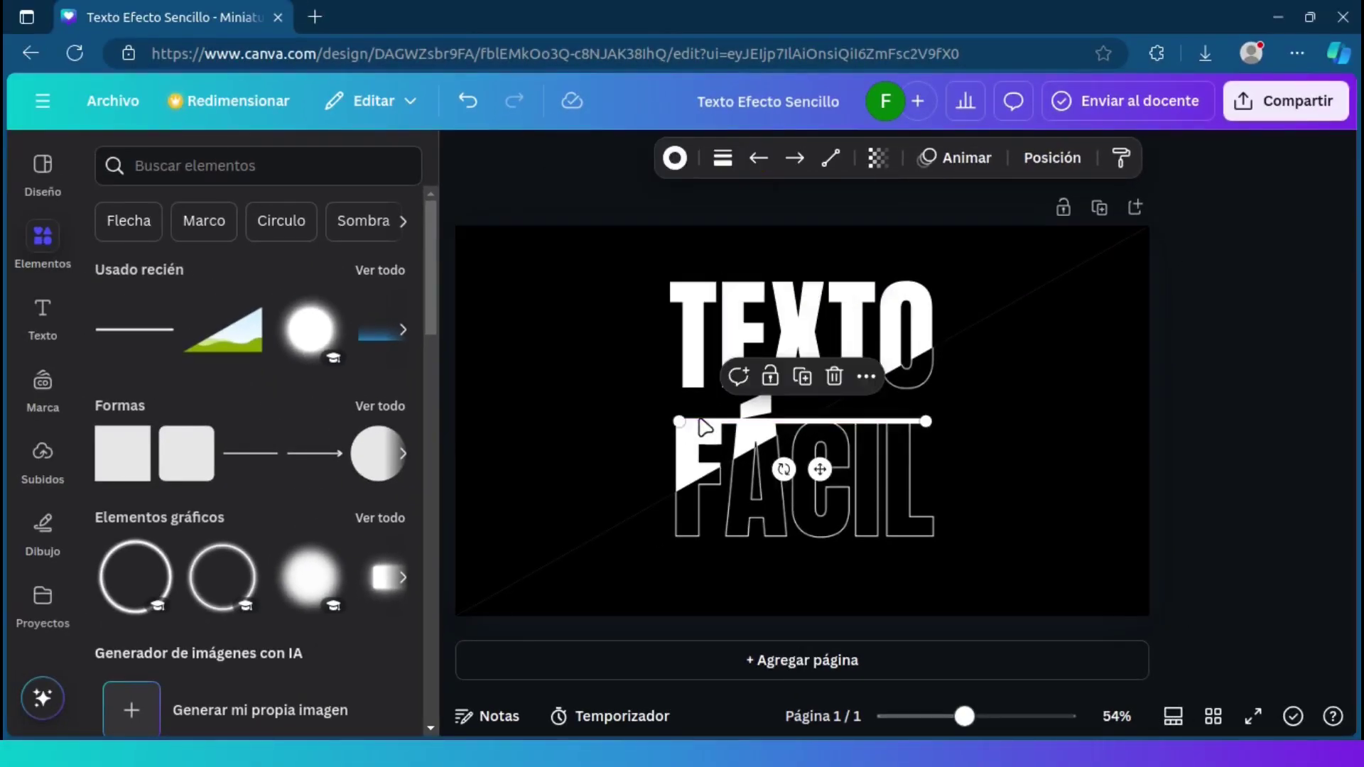
- Stretch the line across the lettering and tilt it to about -30° along the diagonal split
{"action": "left_click_drag", "start_coordinate": [679, 421], "coordinate": [543, 421]}
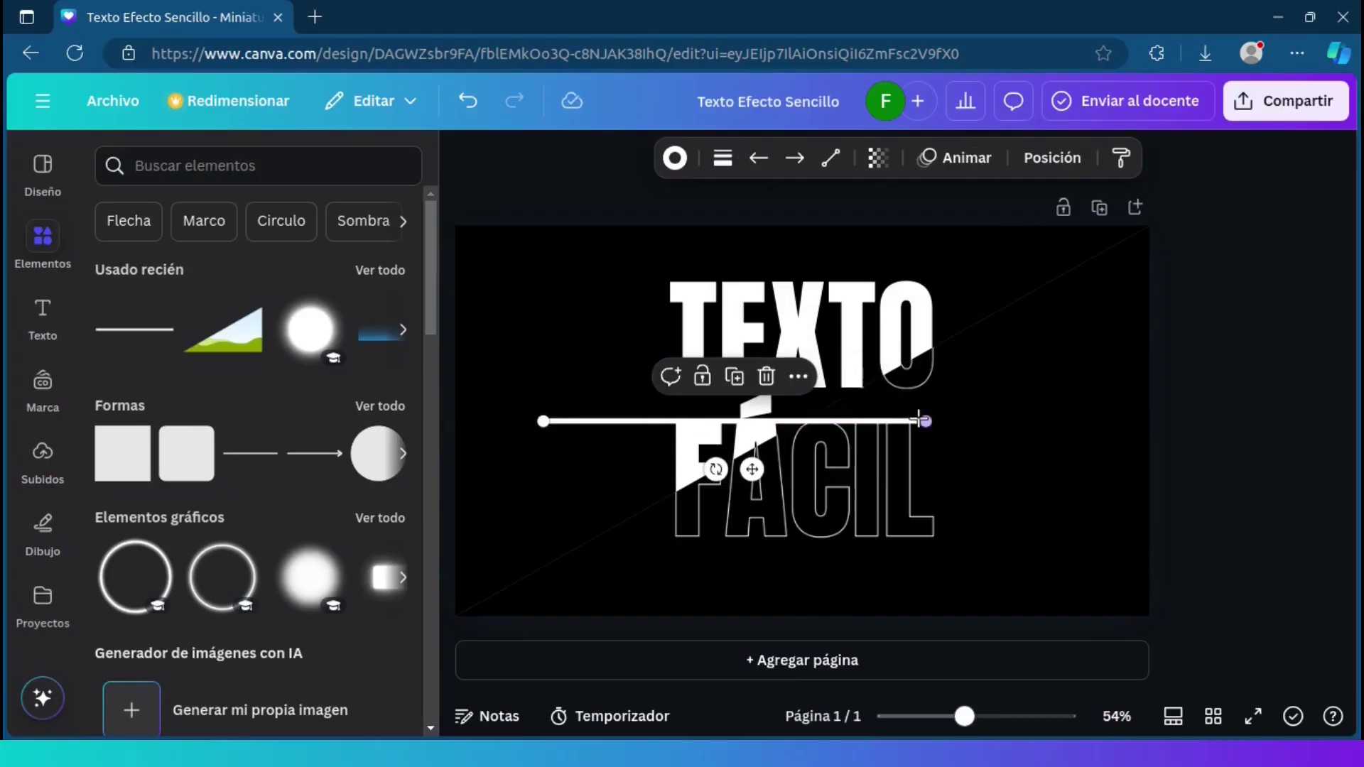
{"action": "left_click_drag", "start_coordinate": [924, 421], "coordinate": [1022, 421]}
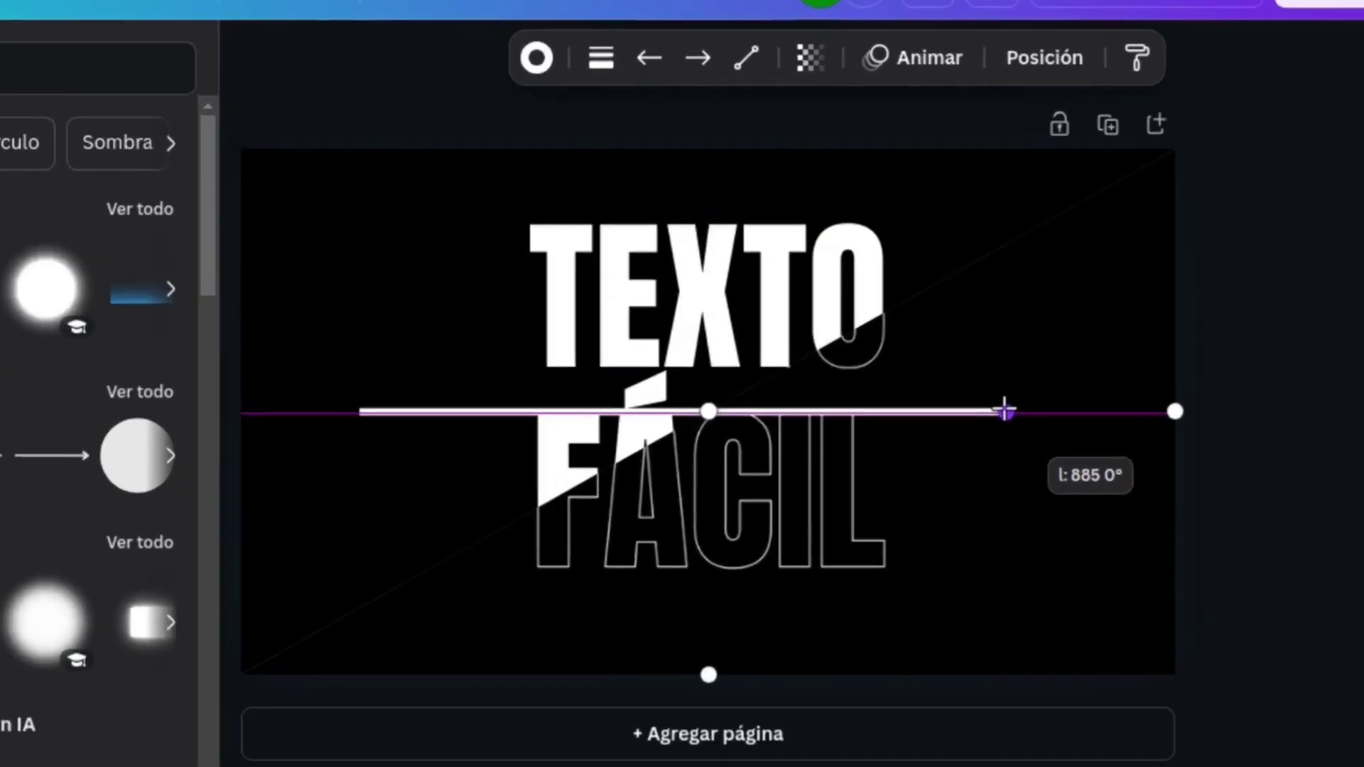
{"action": "left_click_drag", "start_coordinate": [1022, 421], "coordinate": [1042, 326]}
{"action": "left_click_drag", "start_coordinate": [1029, 277], "coordinate": [1037, 295]}
{"action": "left_click_drag", "start_coordinate": [331, 408], "coordinate": [377, 570]}
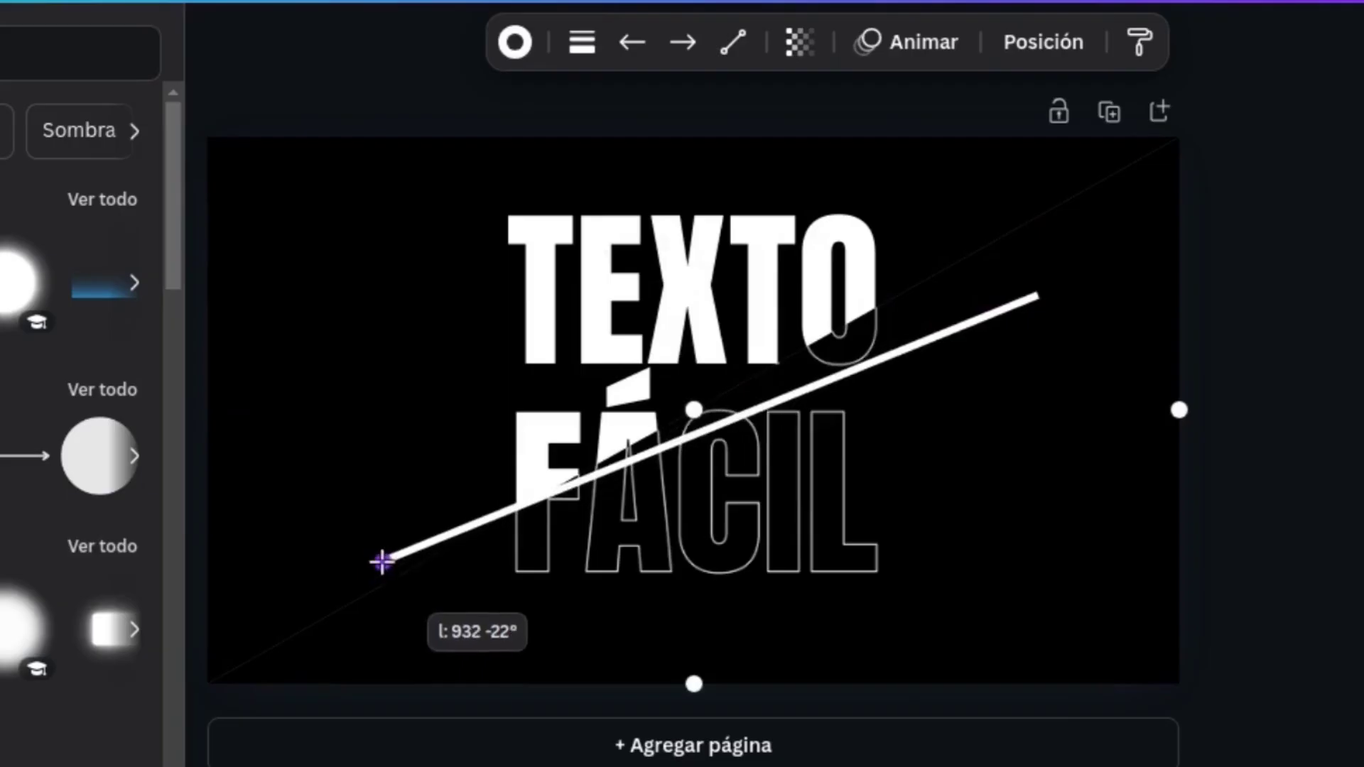
{"action": "left_click_drag", "start_coordinate": [1036, 295], "coordinate": [989, 261]}
{"action": "left_click_drag", "start_coordinate": [375, 567], "coordinate": [385, 586]}
{"action": "left_click_drag", "start_coordinate": [990, 252], "coordinate": [993, 243]}
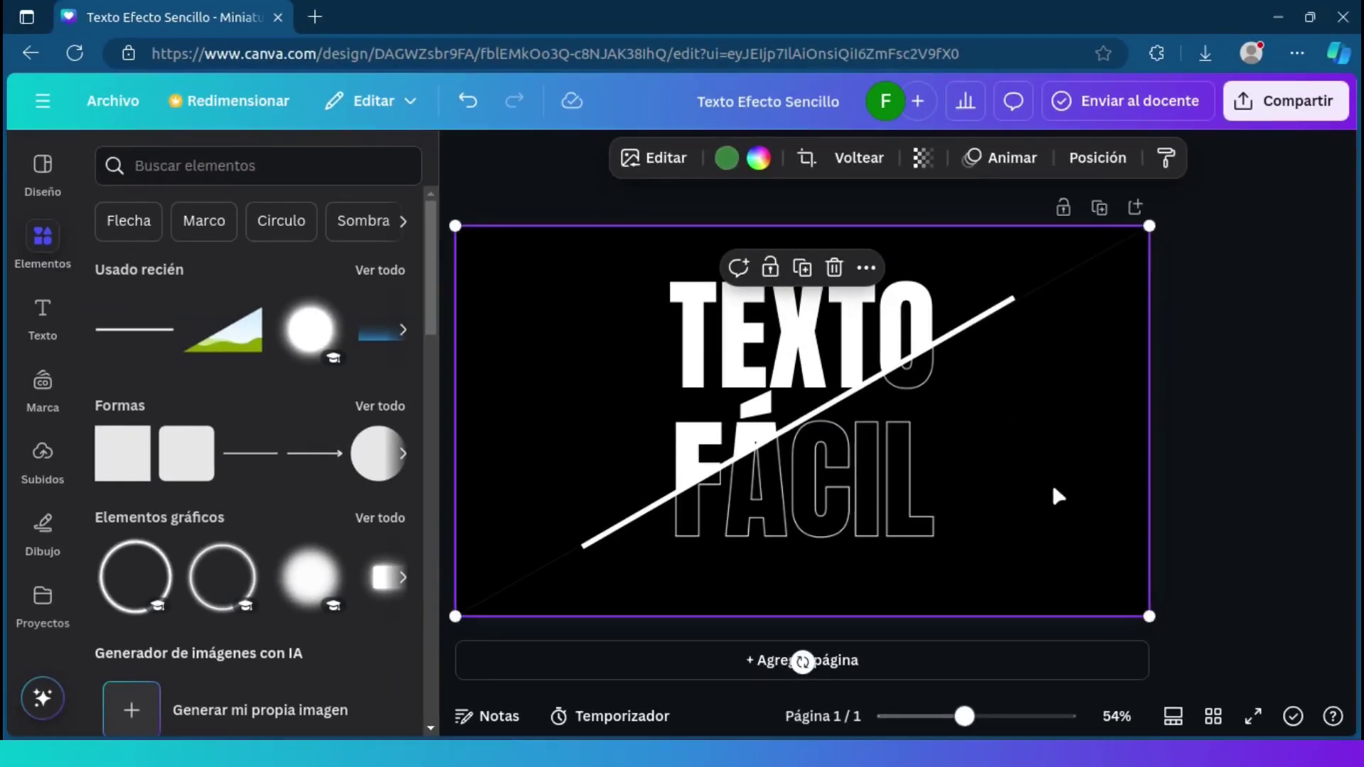